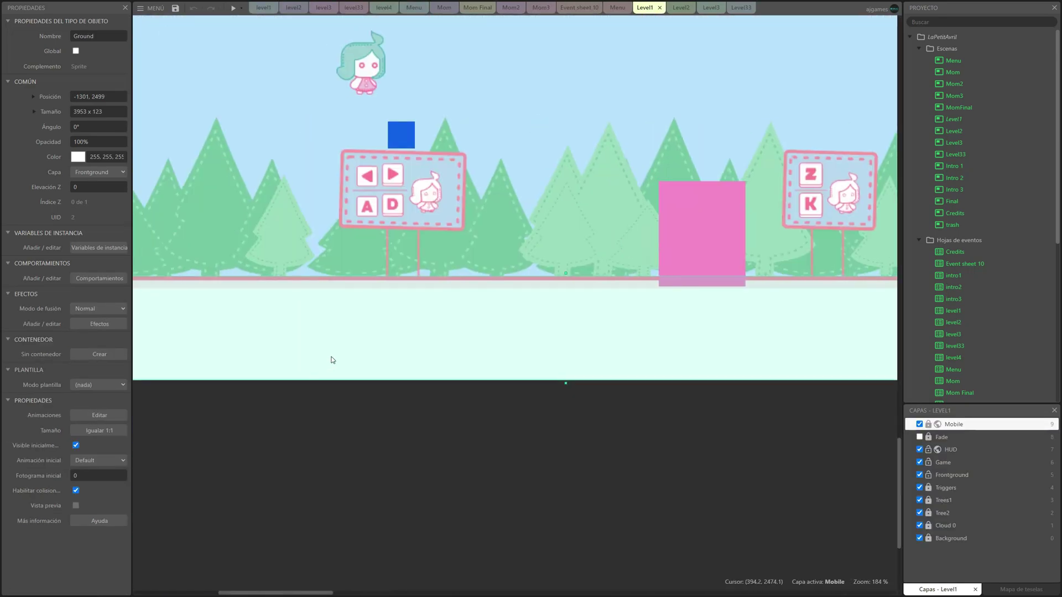
scroll(490, 373, right, 10)
scroll(676, 424, up, 3)
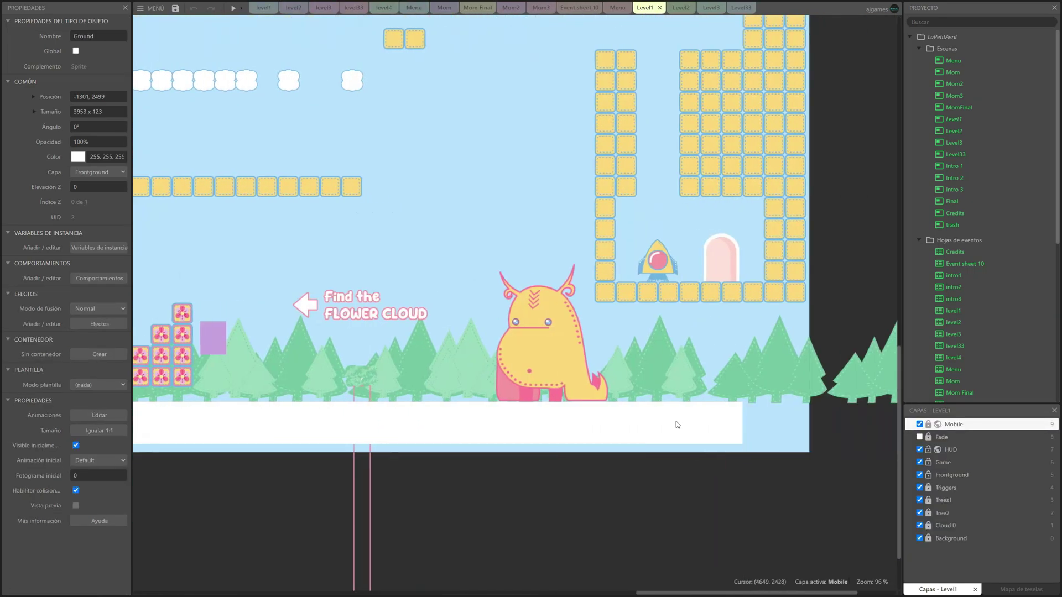
- In Level1, view BadMan's animation frames, then select a Critter enemy
double_click(547, 341)
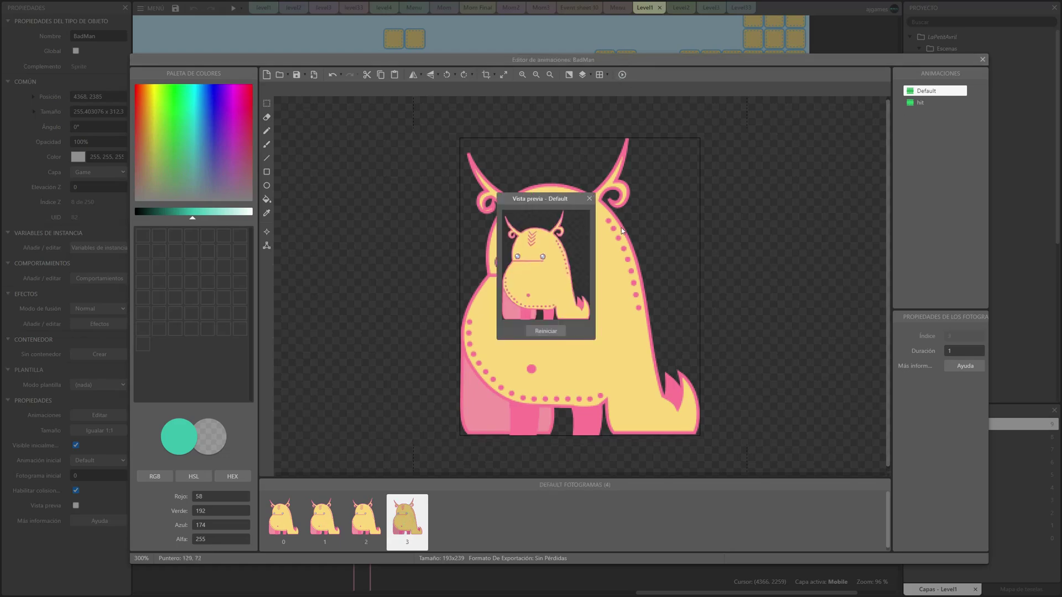
key(Escape)
scroll(504, 259, down, 3)
scroll(503, 259, up, 4)
scroll(504, 259, up, 2)
click(503, 259)
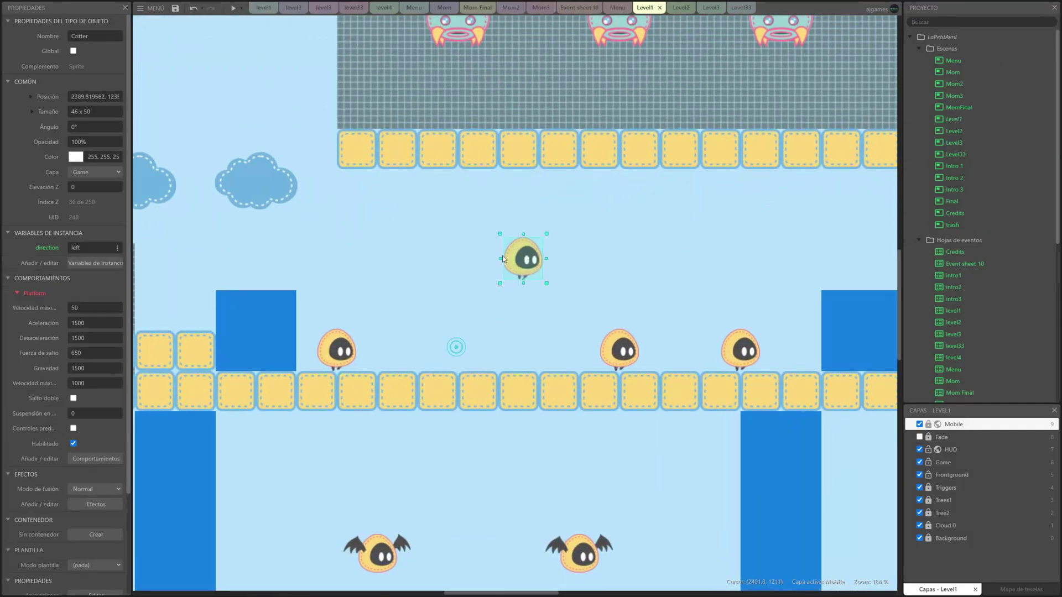
- View the Menu event sheet and Menu layout, then open the Mom and Level2 layouts
click(411, 8)
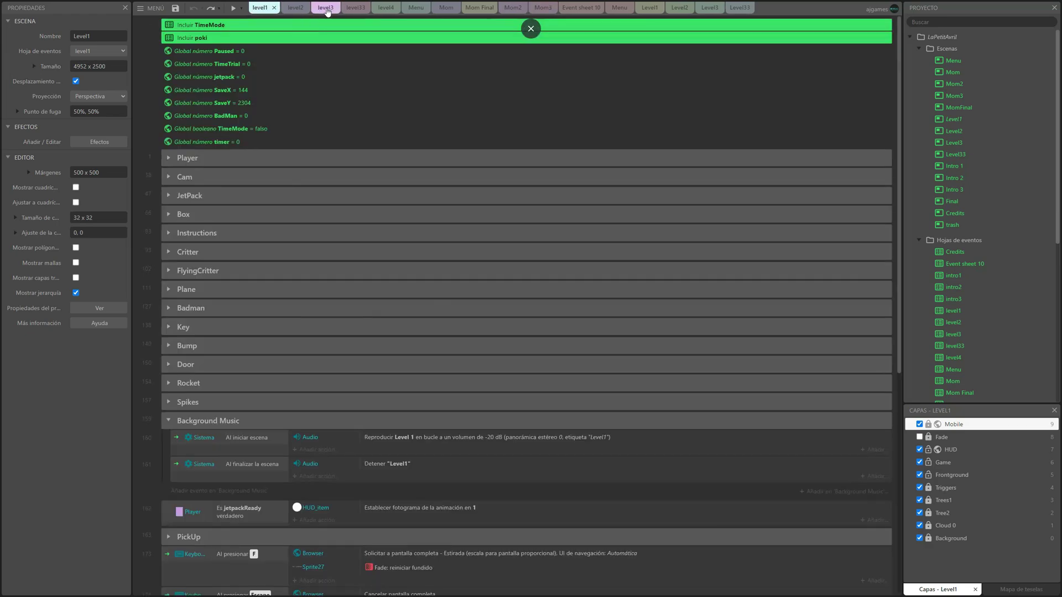
double_click(954, 61)
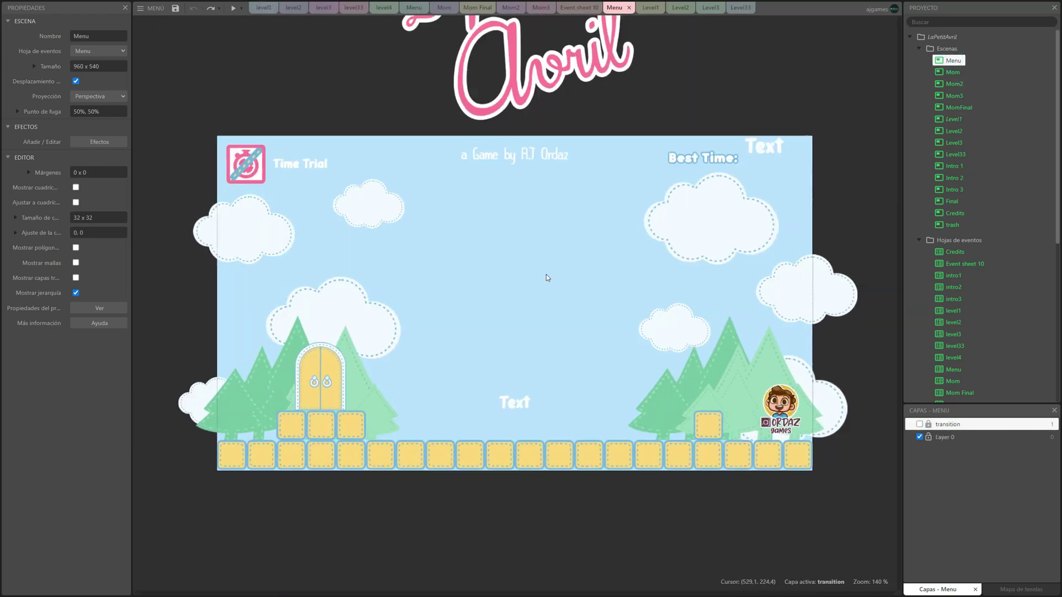
click(954, 72)
double_click(954, 73)
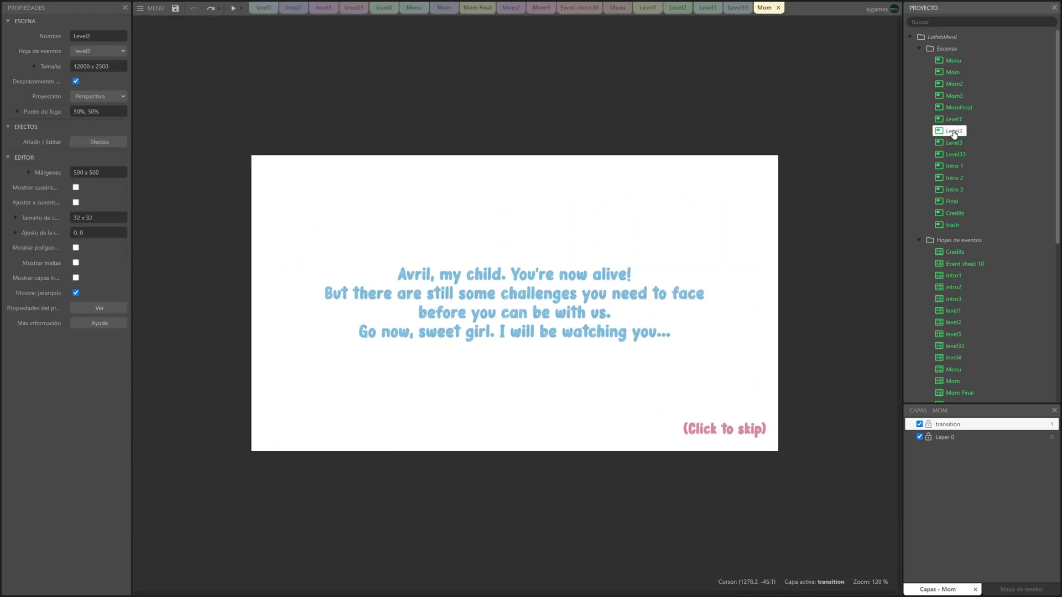
double_click(953, 130)
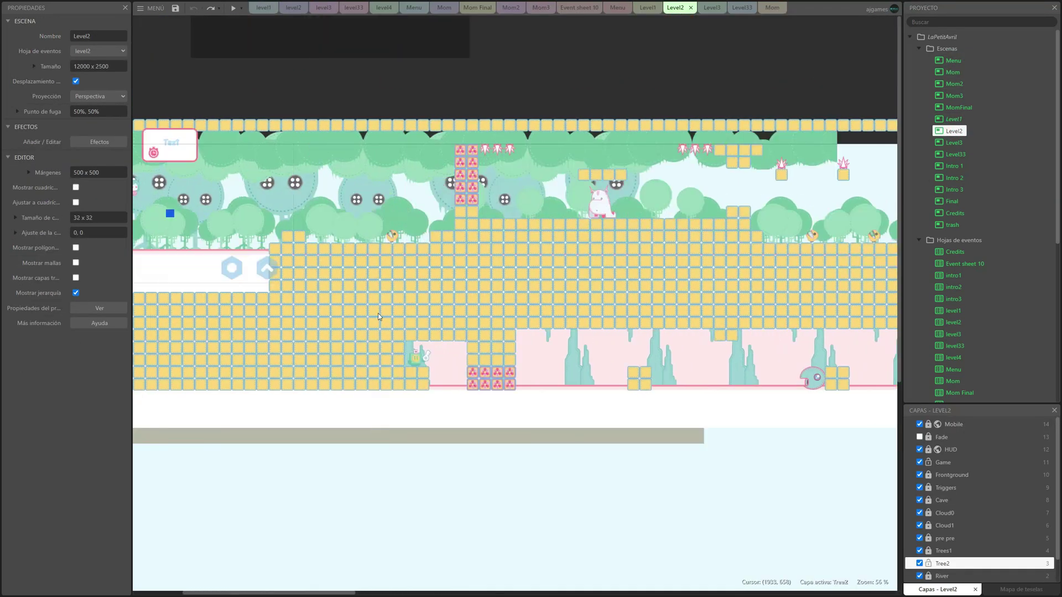
- Preview the game, walk right, decline the checkpoint, and jump through the flower blocks
key(F5)
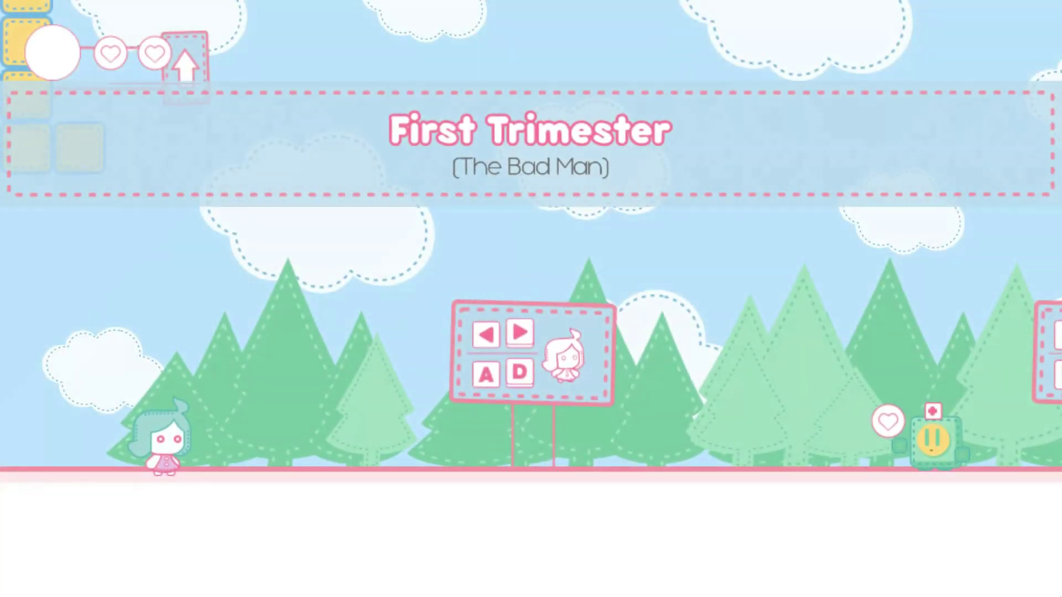
key(Right)
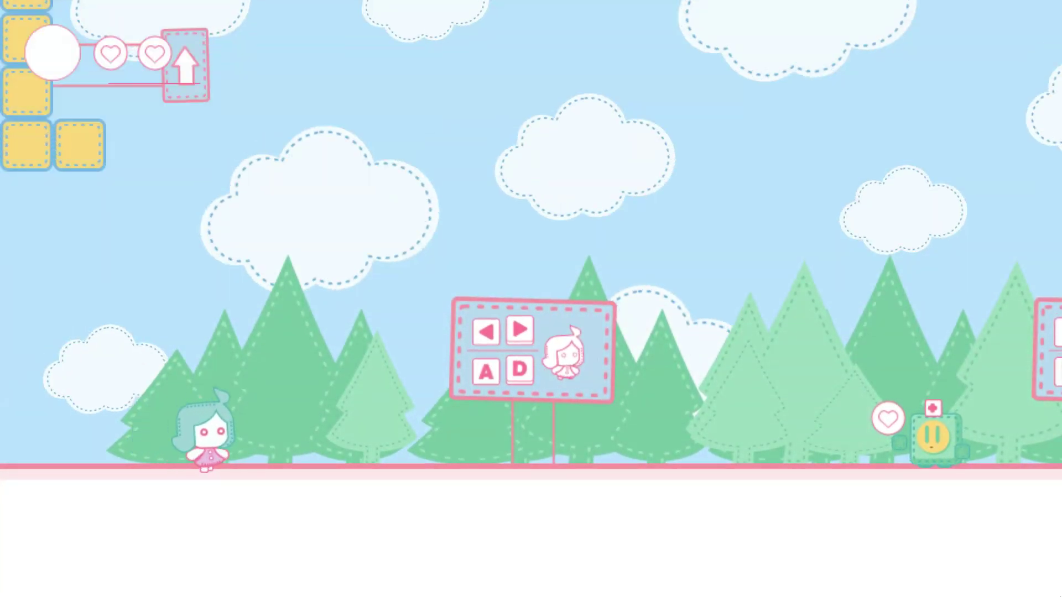
key(Right)
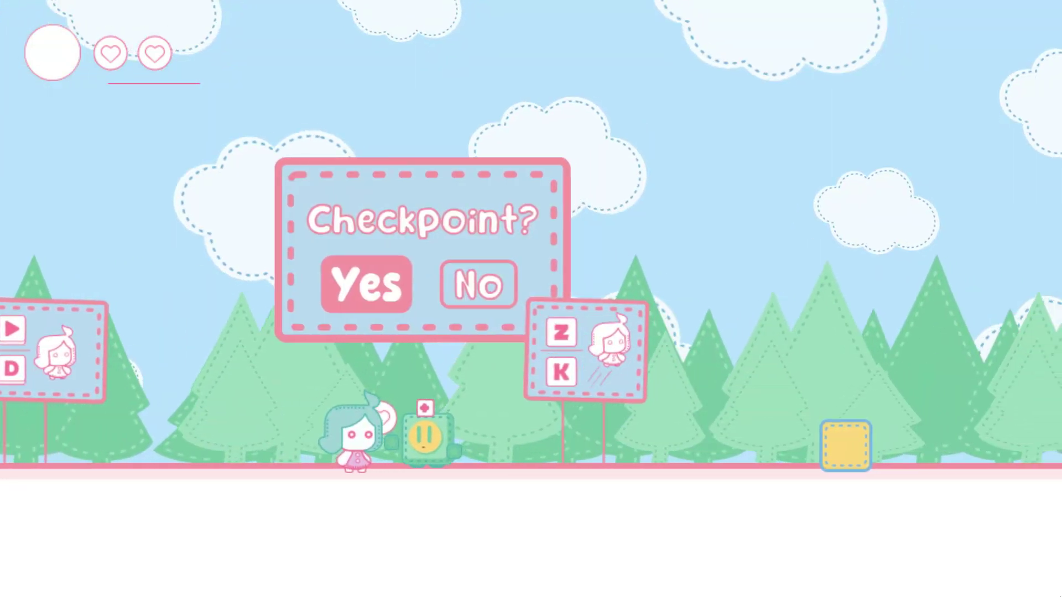
key(Right)
key(z)
key(Right)
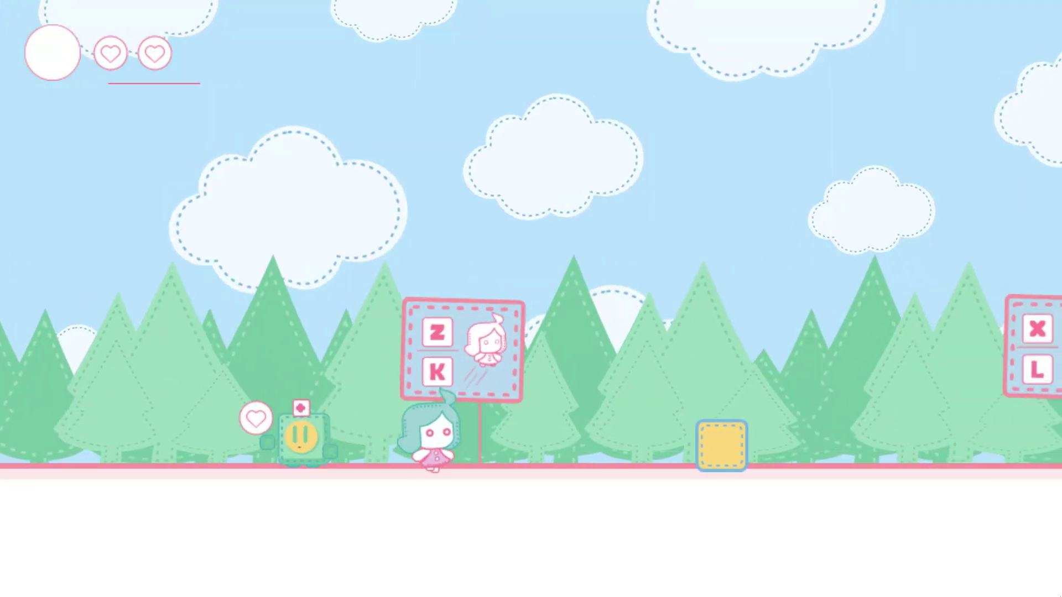
key(Right)
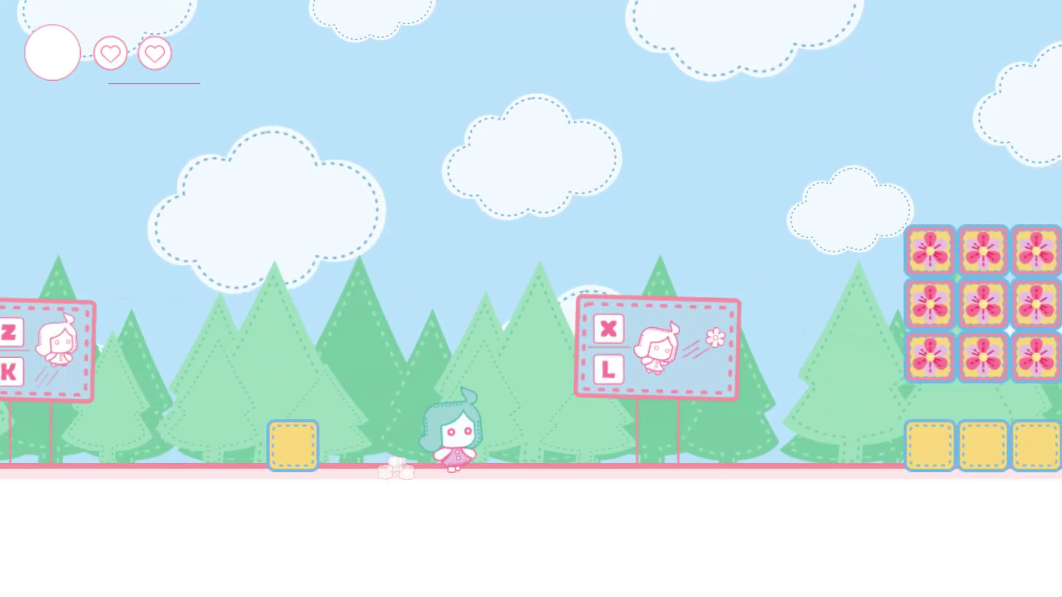
key(Right)
key(x)
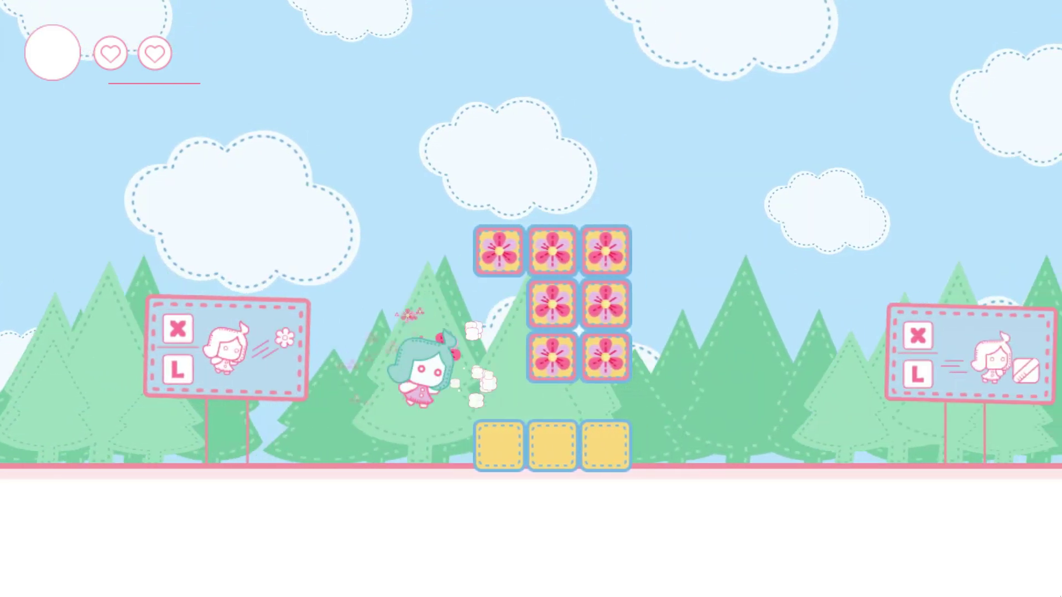
key(Right)
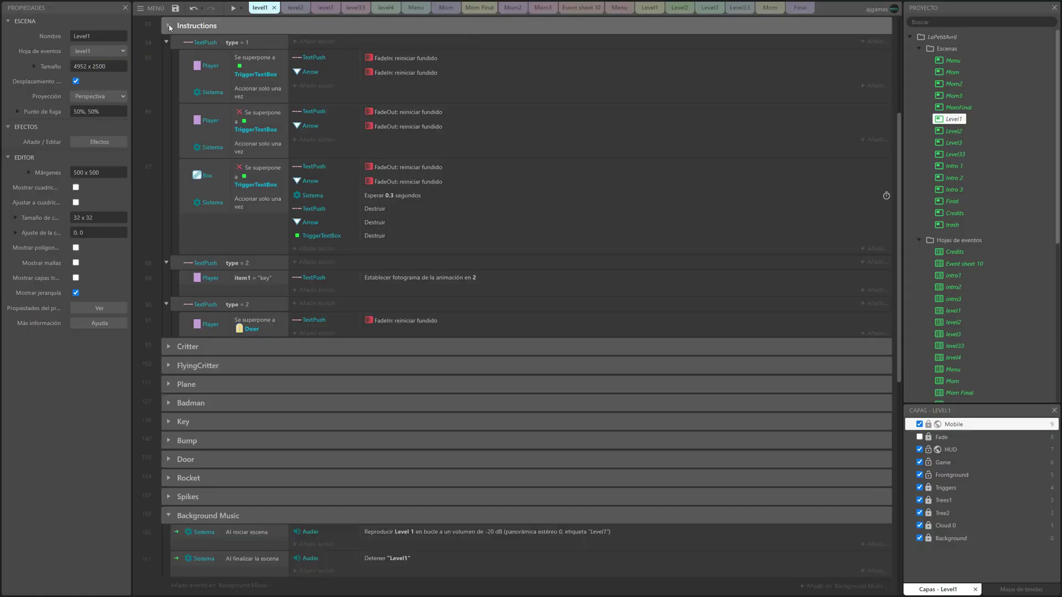
- Inspect the Instructions group's TextPush FadeIn action and the Menu sheet, then view the game page
click(169, 27)
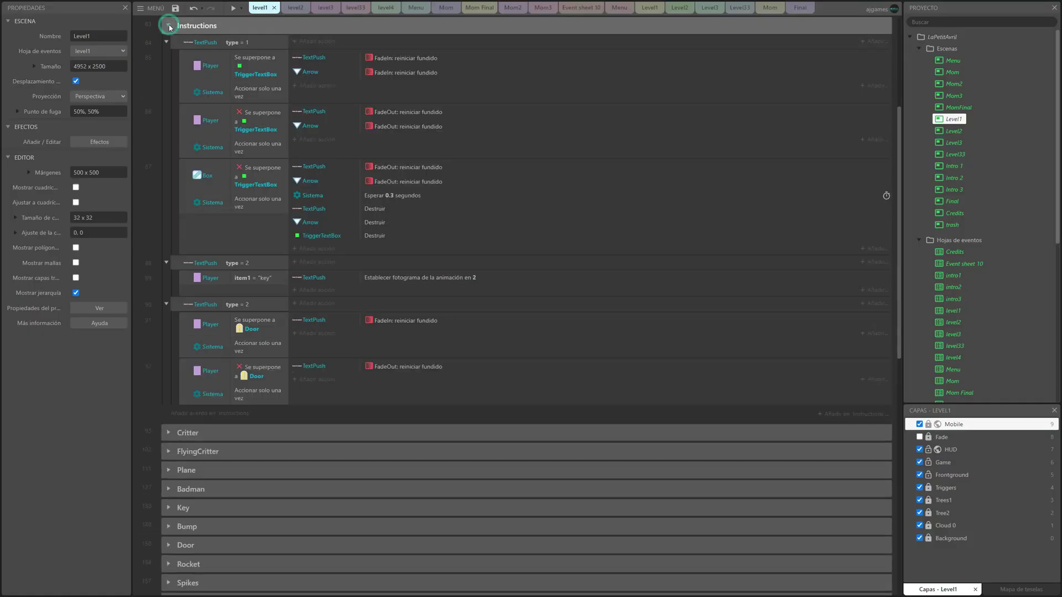
click(406, 65)
click(416, 7)
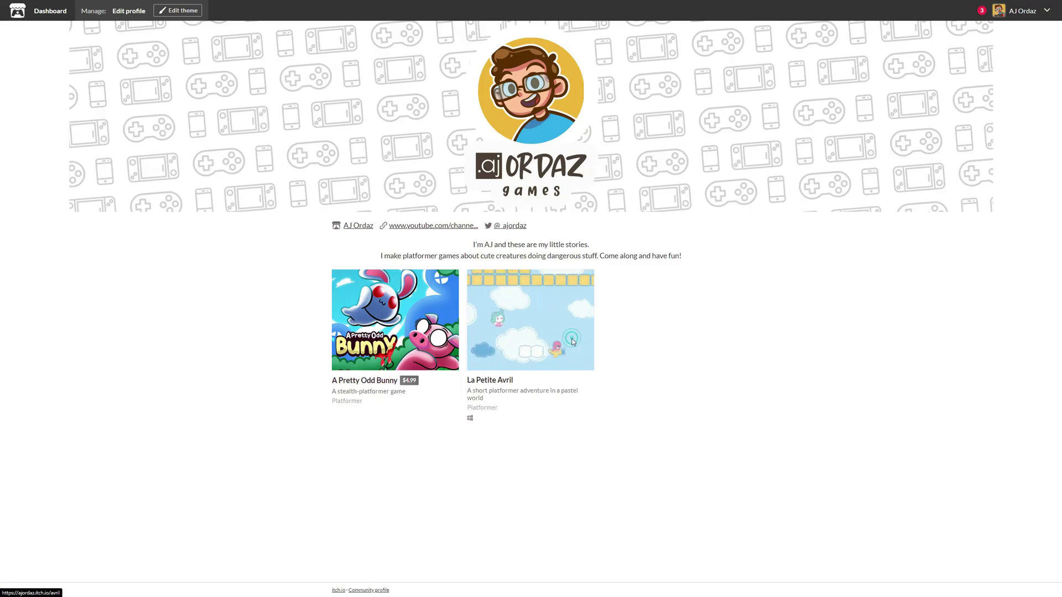
click(572, 341)
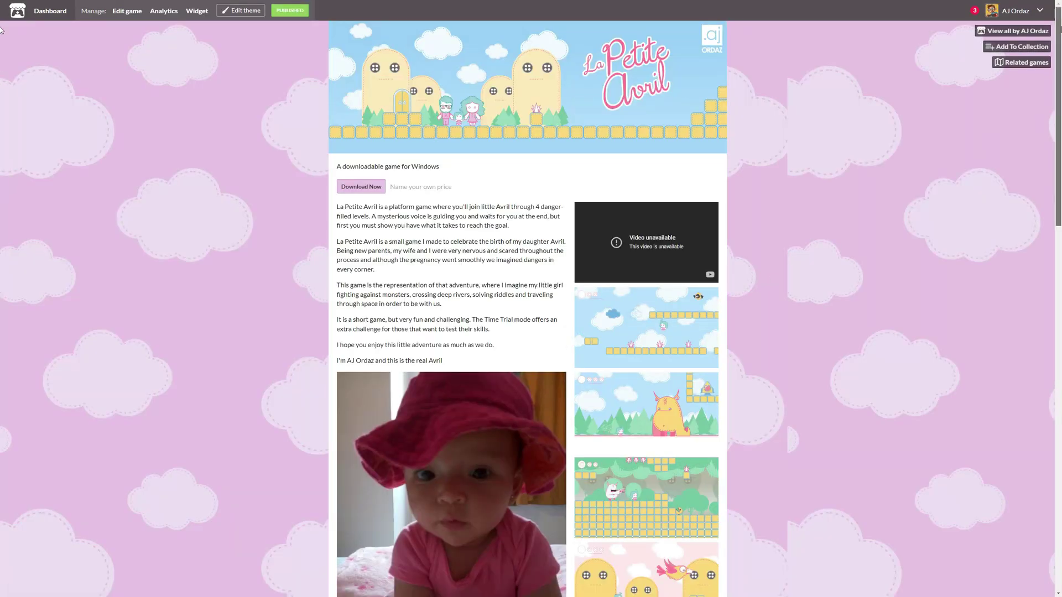
scroll(2, 75, down, 3)
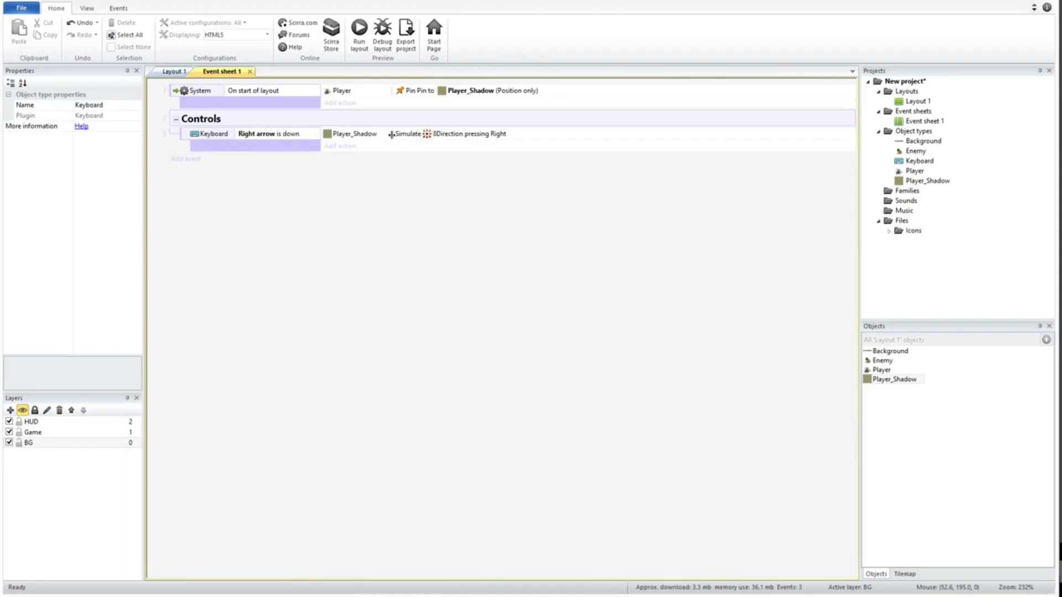
- Add a Player_Shadow Set value action setting dir to 'right' under the Right arrow event
click(340, 146)
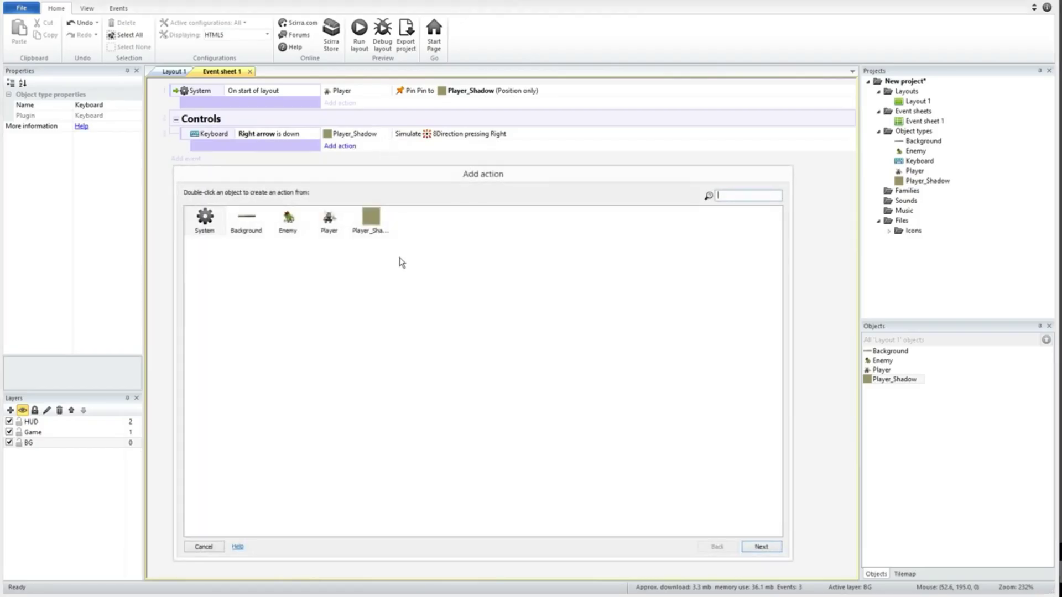
double_click(370, 222)
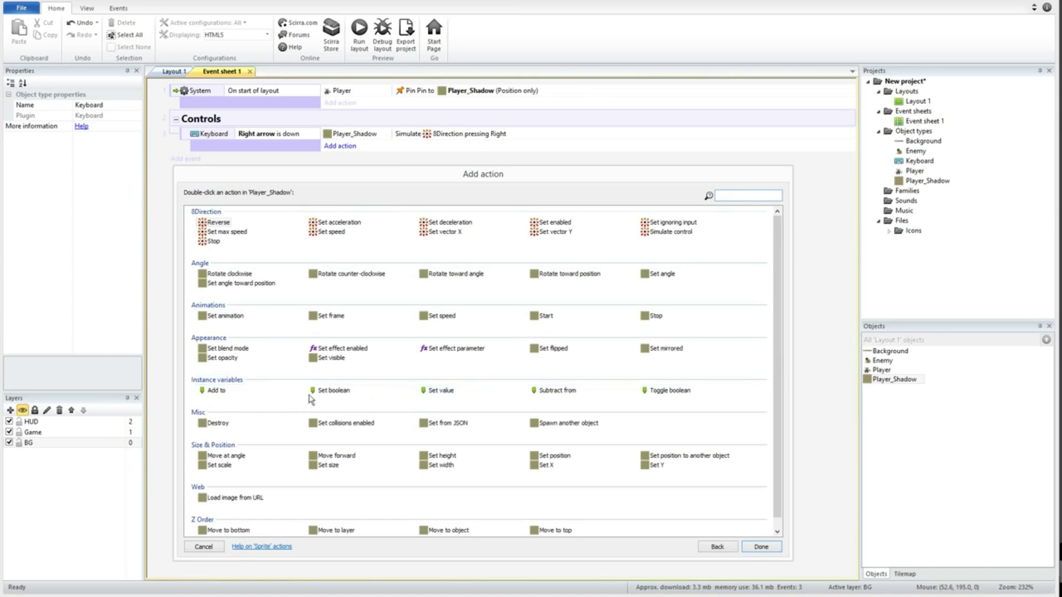
double_click(441, 390)
text("right")
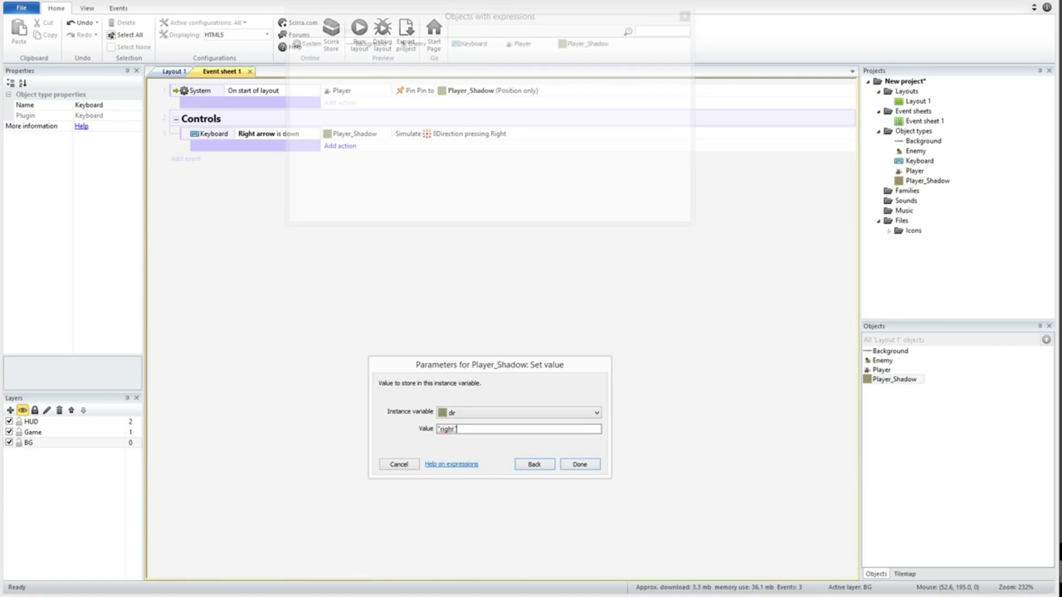
key(Return)
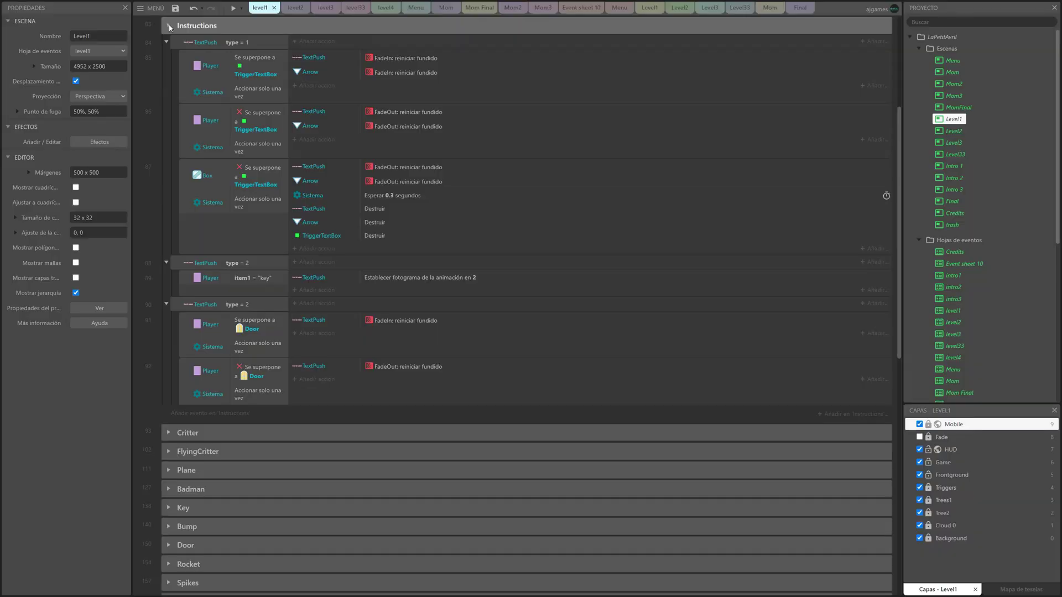
- Inspect TextPush FadeIn, then the Menu sheet's Sprite36 tween and FadeToWhite4 create-object actions
click(169, 25)
click(407, 63)
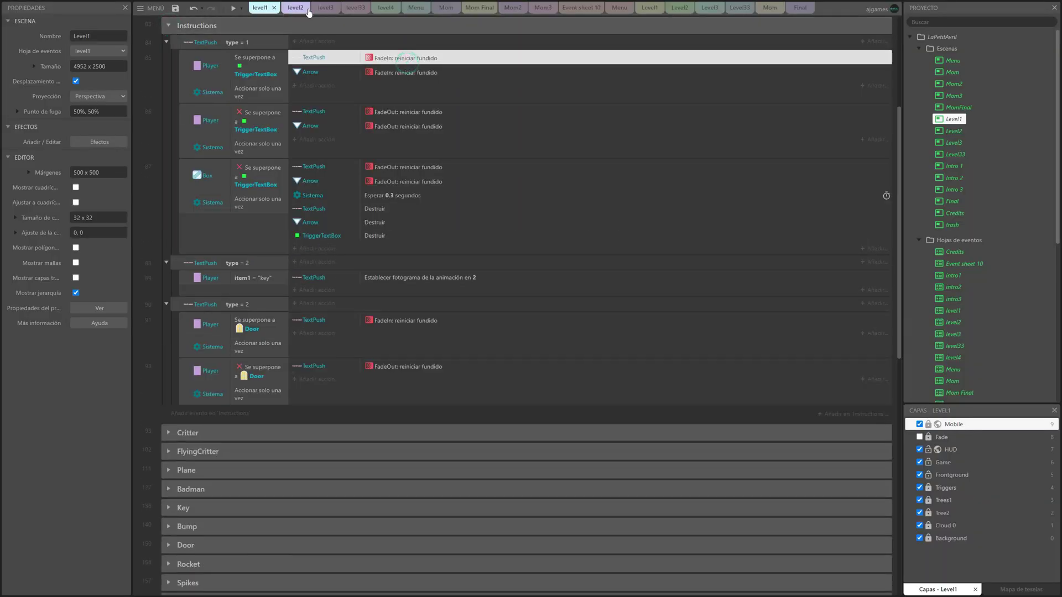
click(617, 12)
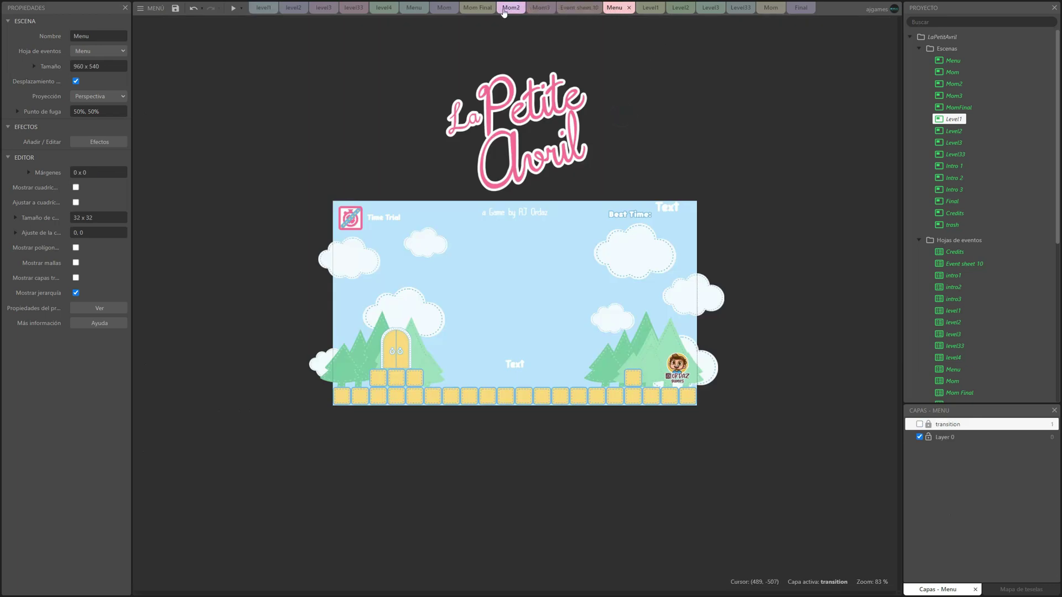
click(413, 10)
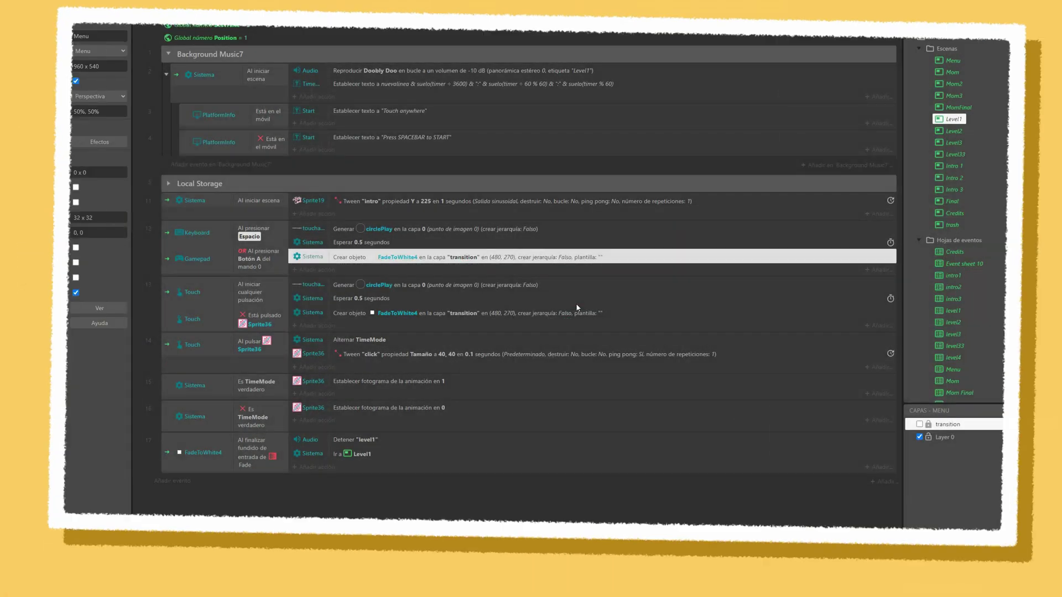
click(505, 353)
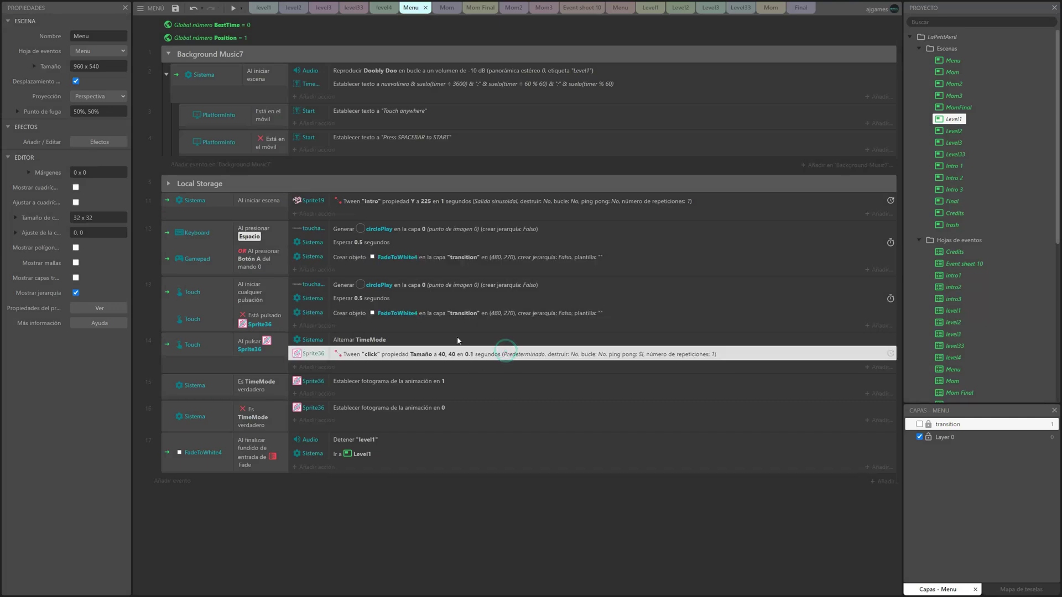
click(447, 314)
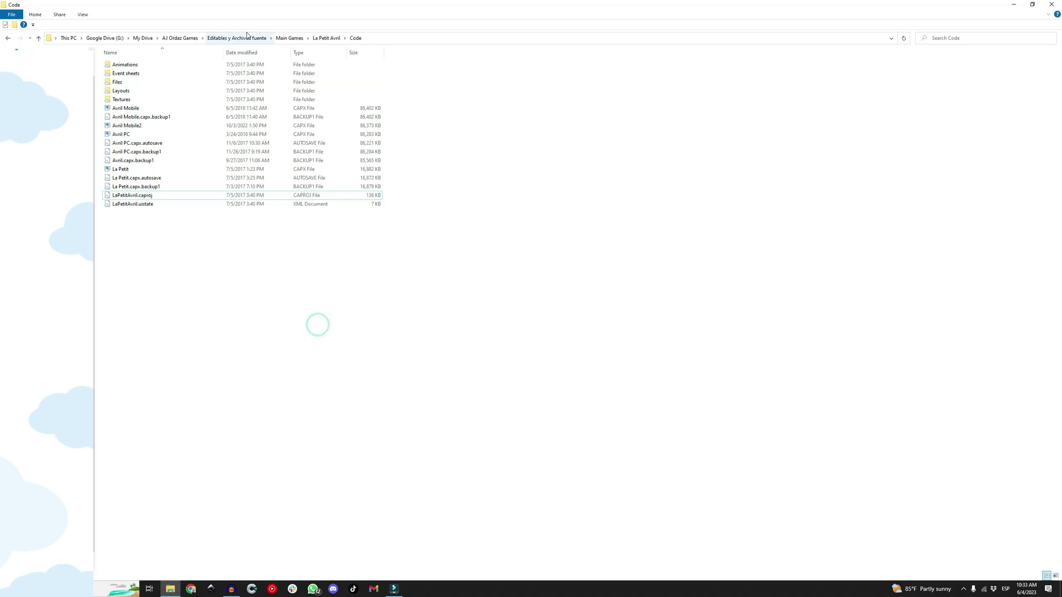
- Navigate to Main Games > La Petit Avril > Code in File Explorer
click(245, 38)
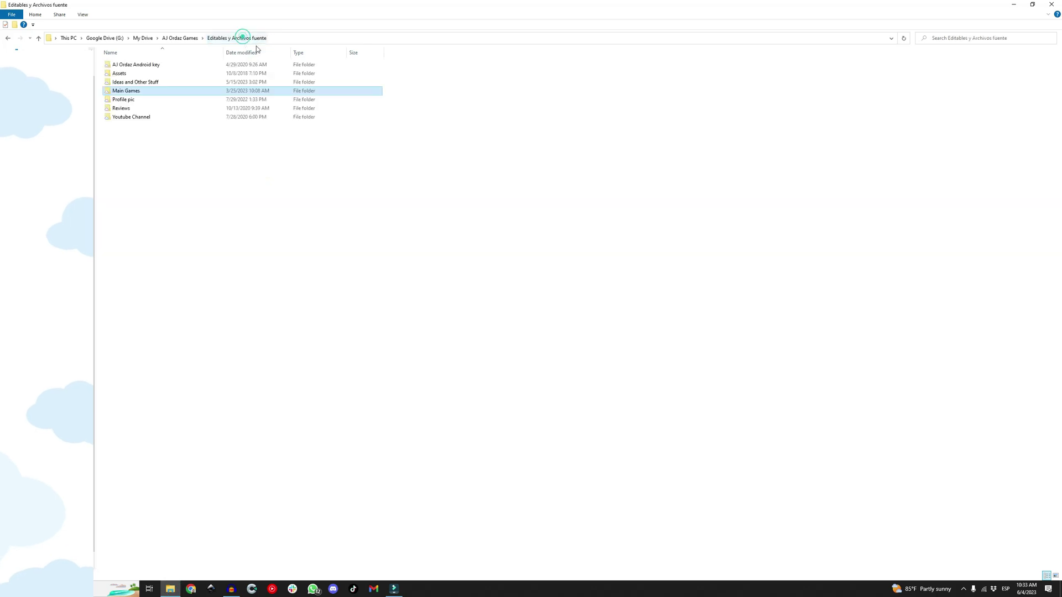
double_click(135, 89)
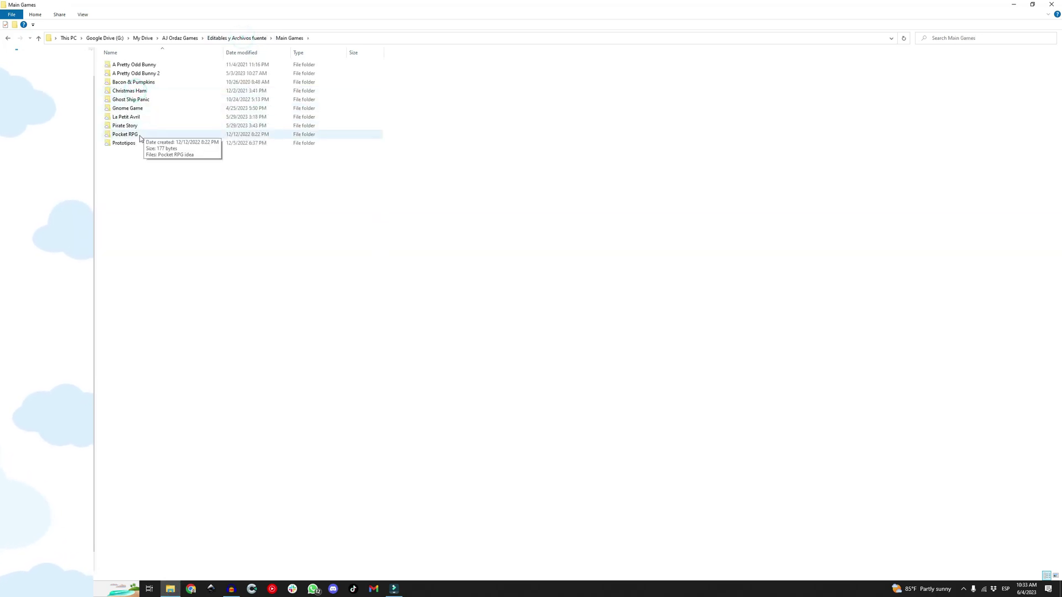
double_click(129, 117)
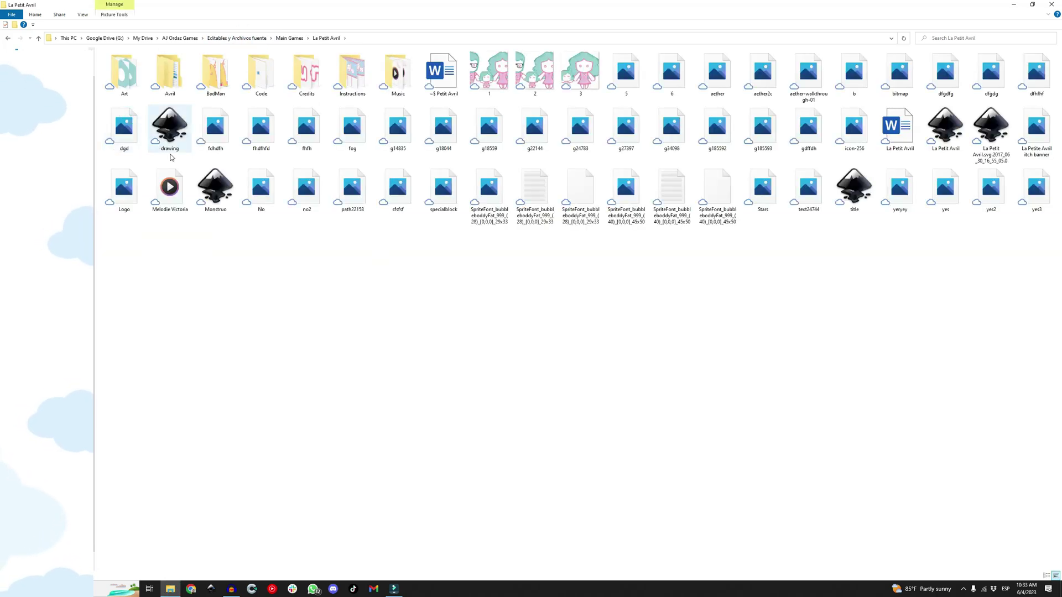
click(274, 83)
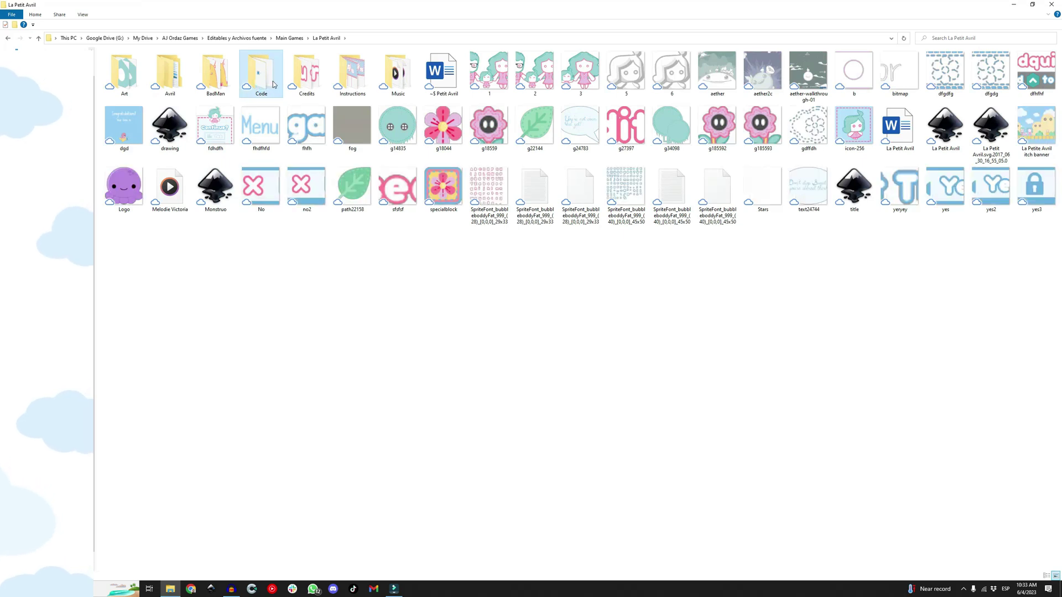
double_click(274, 83)
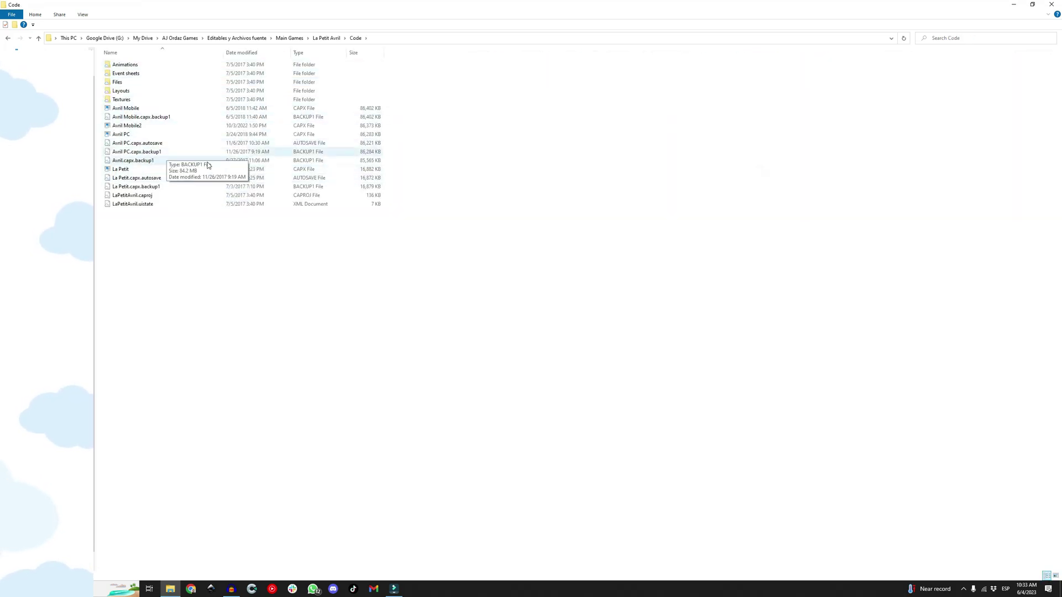
- Peek into Animations > Box > Default, return to Code, and select LaPetitAvil.caproj
click(149, 73)
double_click(147, 64)
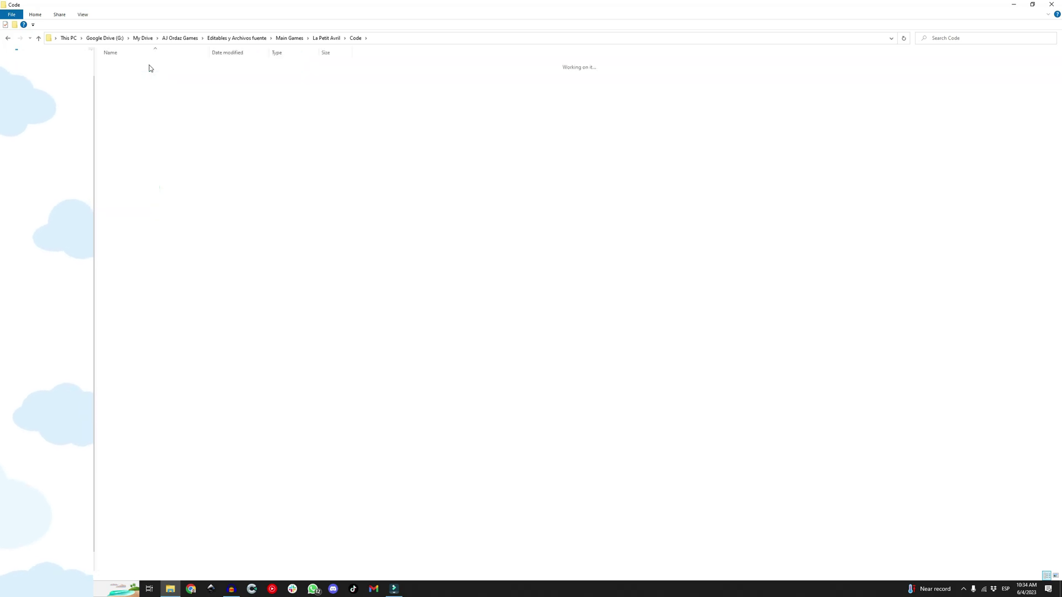
double_click(130, 109)
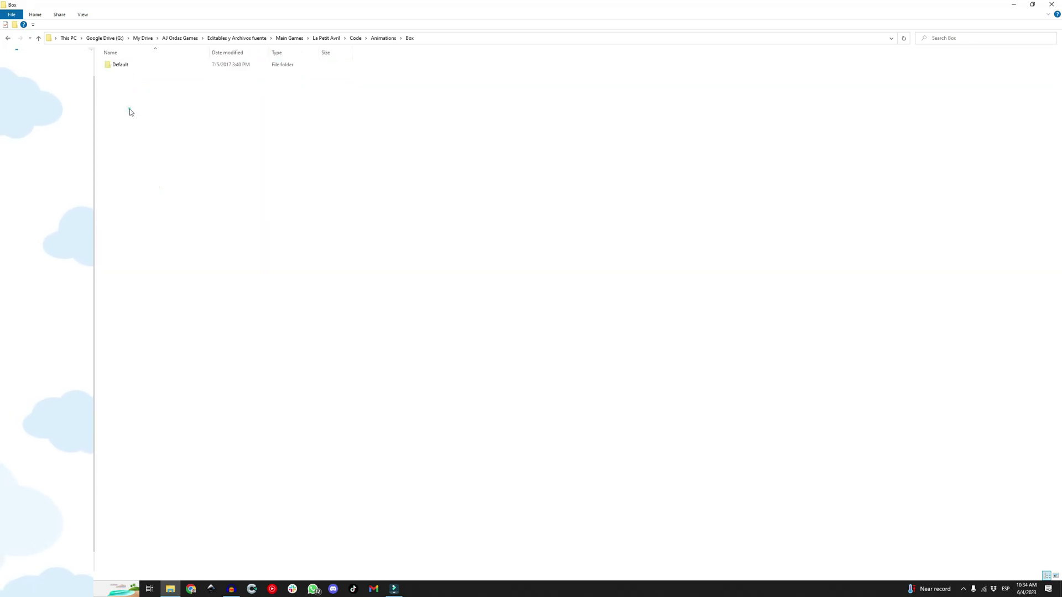
double_click(116, 63)
click(7, 39)
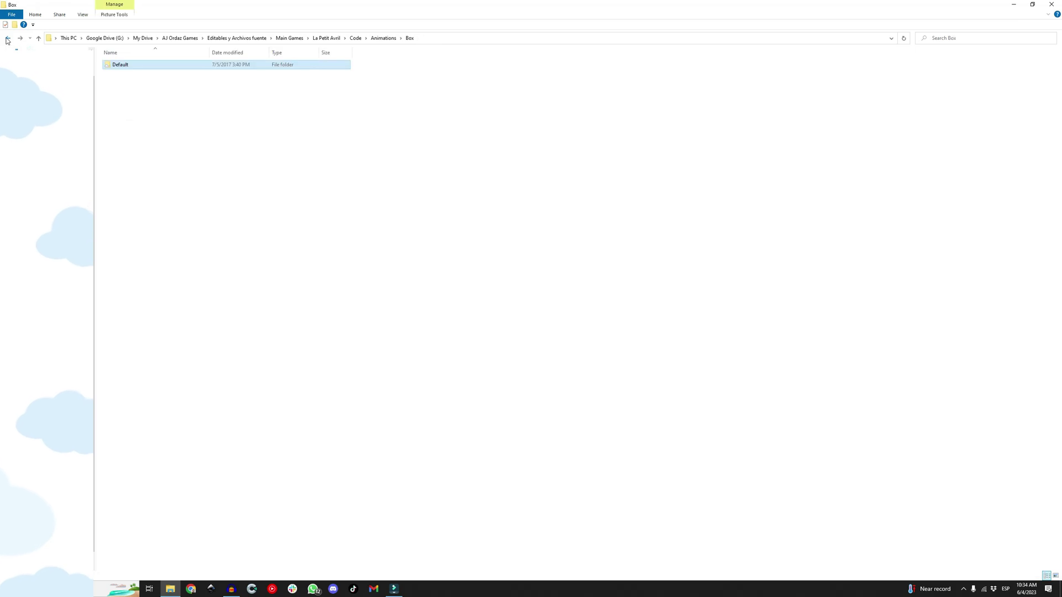
click(7, 38)
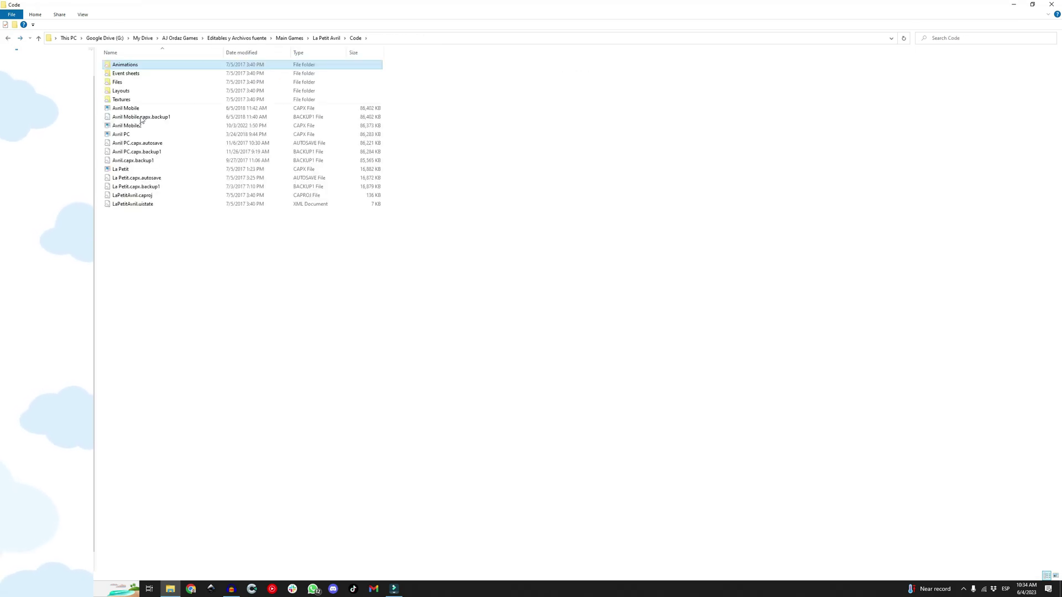
click(156, 196)
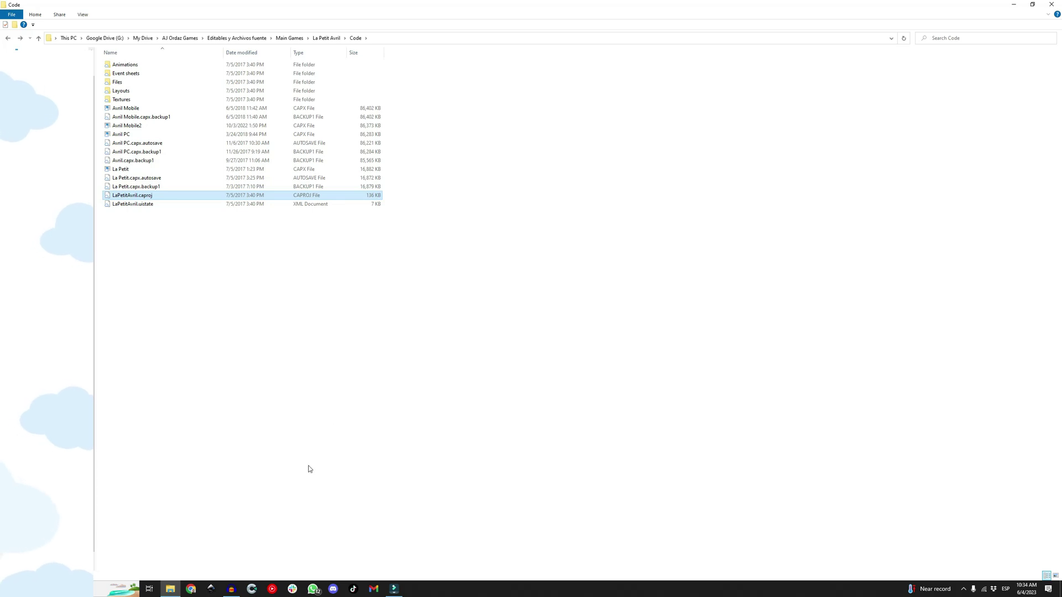
click(260, 591)
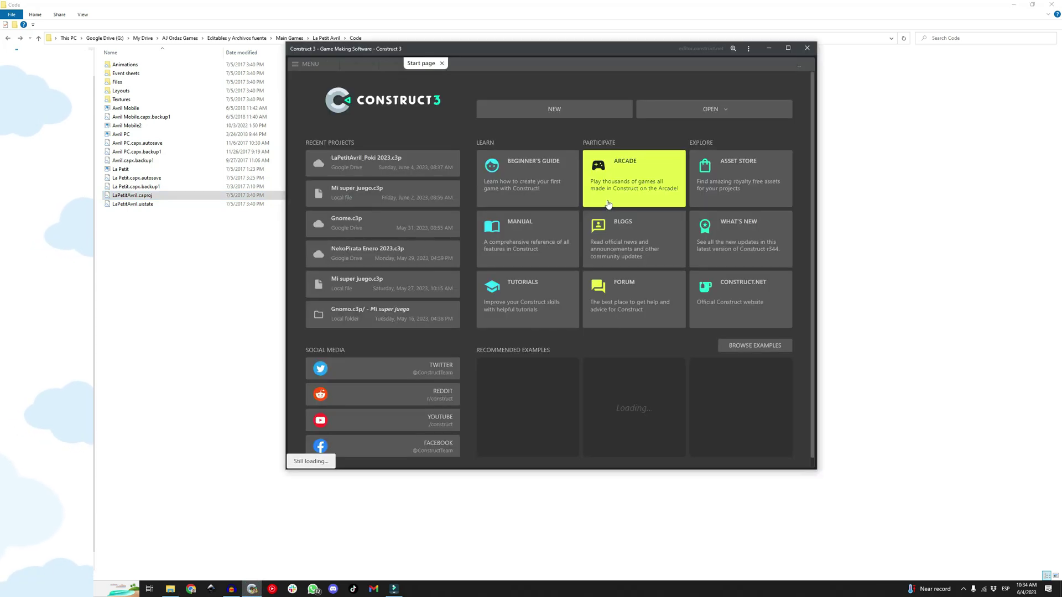
- Drag Avil PC.capx into Construct 3 and dismiss the missing LiteTween addon warning
click(442, 64)
drag(520, 53, 629, 74)
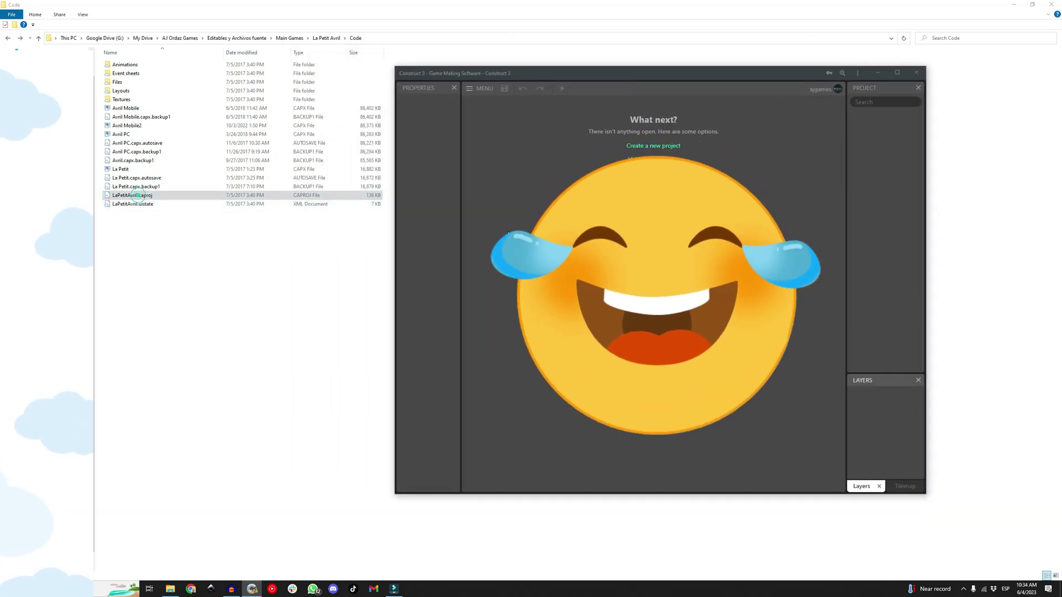
drag(125, 134, 532, 248)
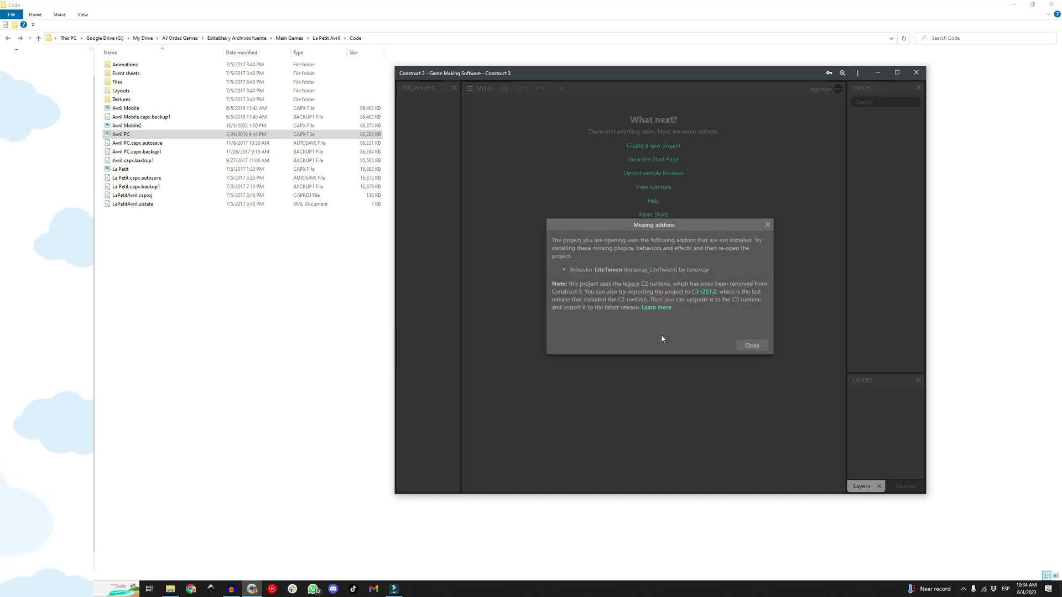
click(632, 277)
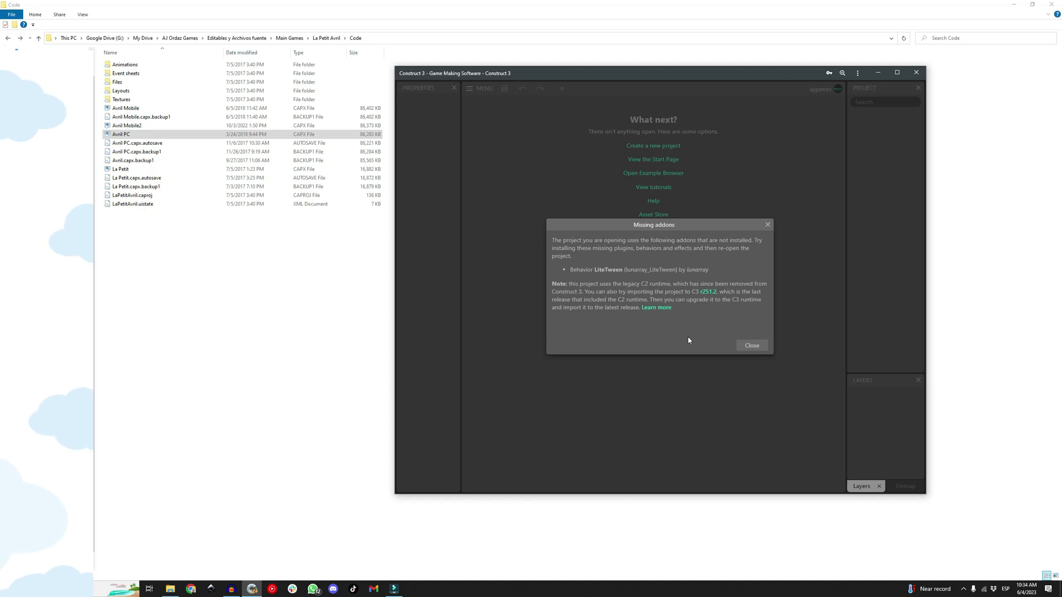
click(751, 346)
- Install the LiteTween .c3addon from Downloads through the Addon manager
click(897, 75)
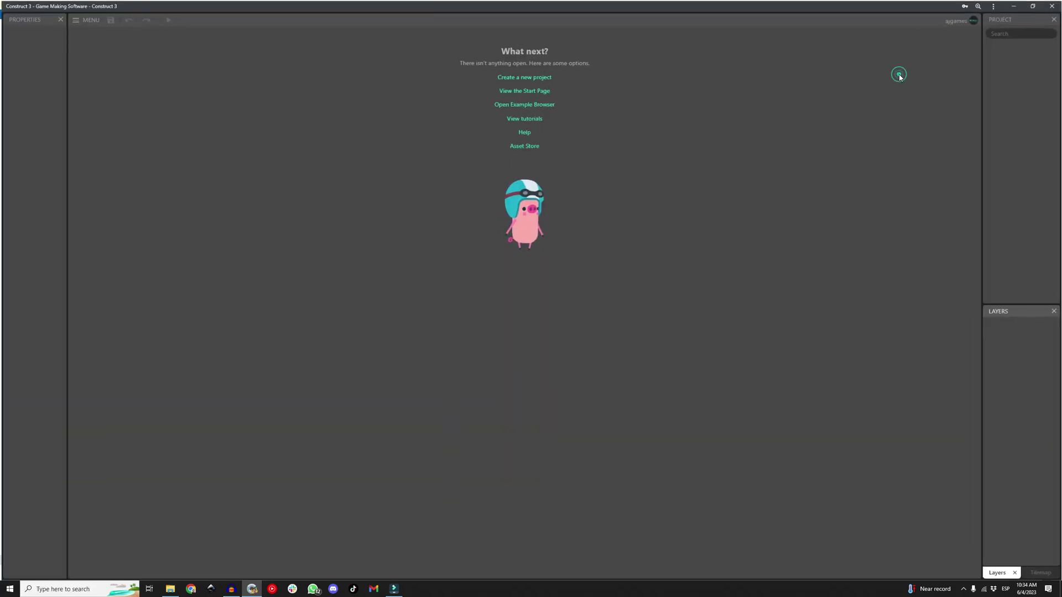
click(93, 19)
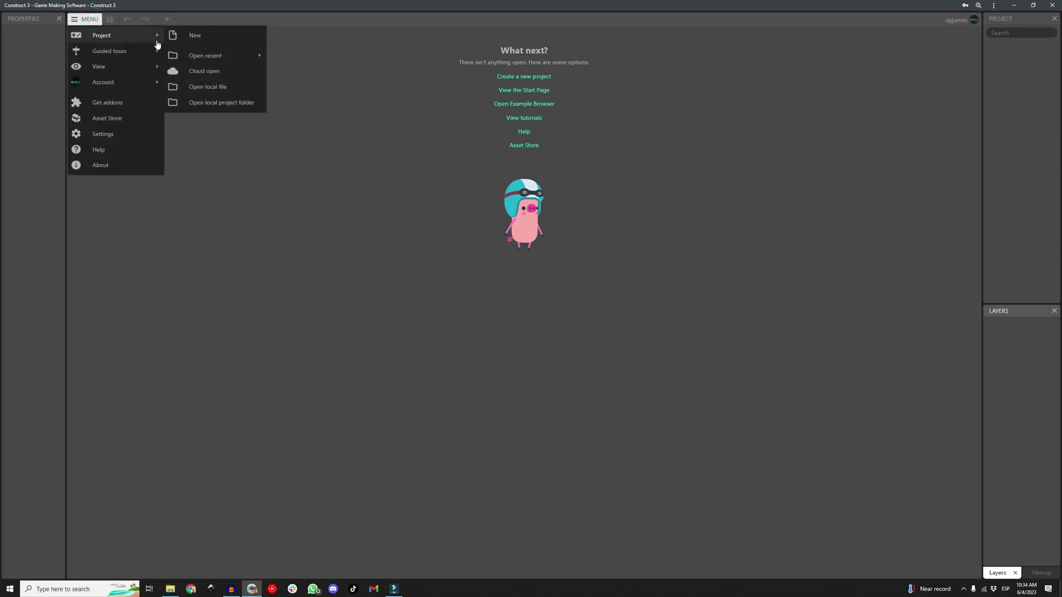
mouse_move(98, 66)
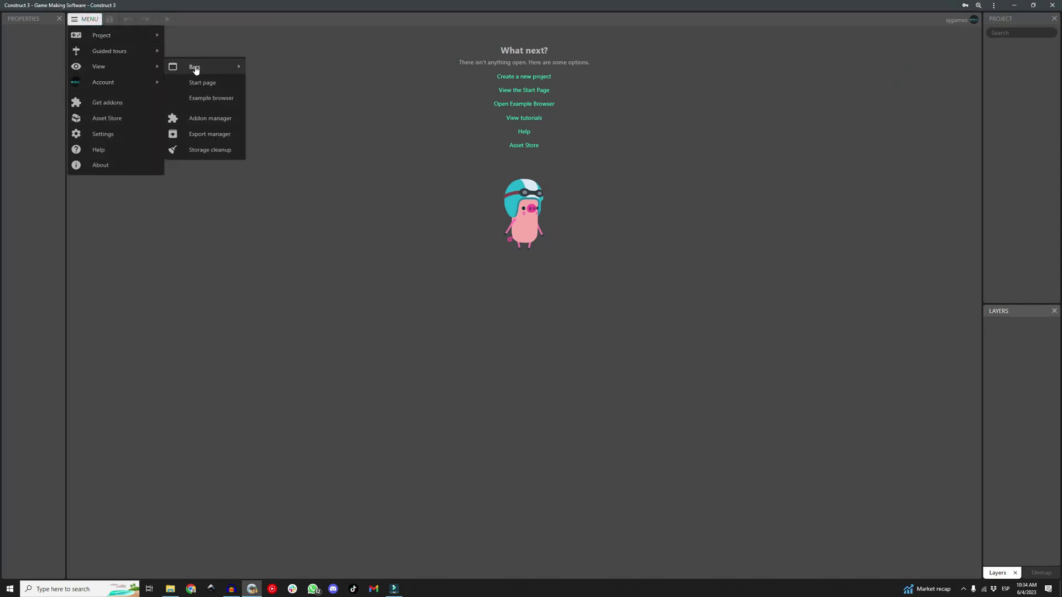
click(224, 119)
click(387, 407)
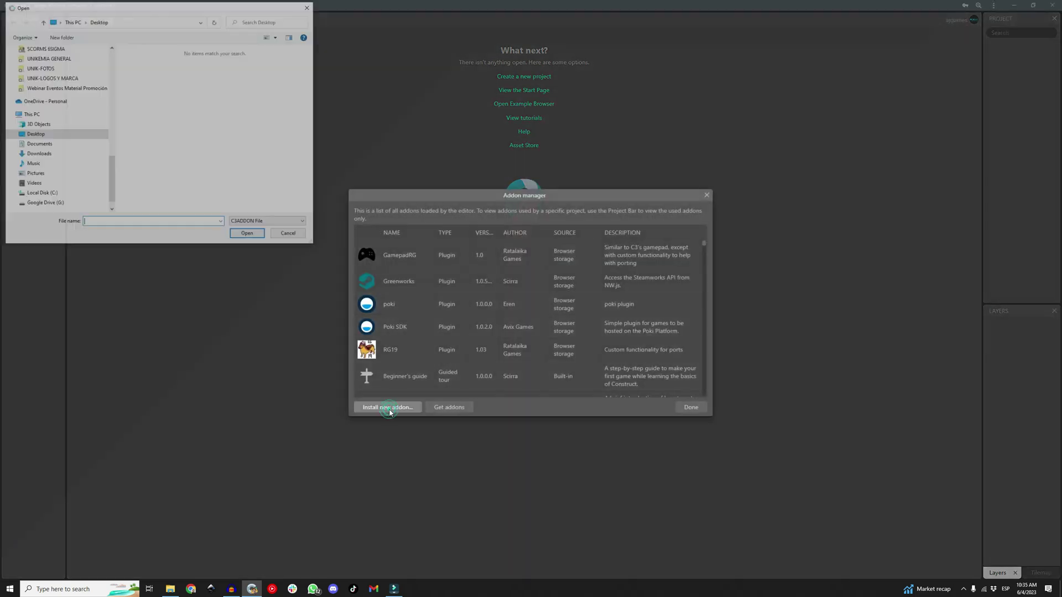
scroll(106, 58, up, 5)
click(49, 75)
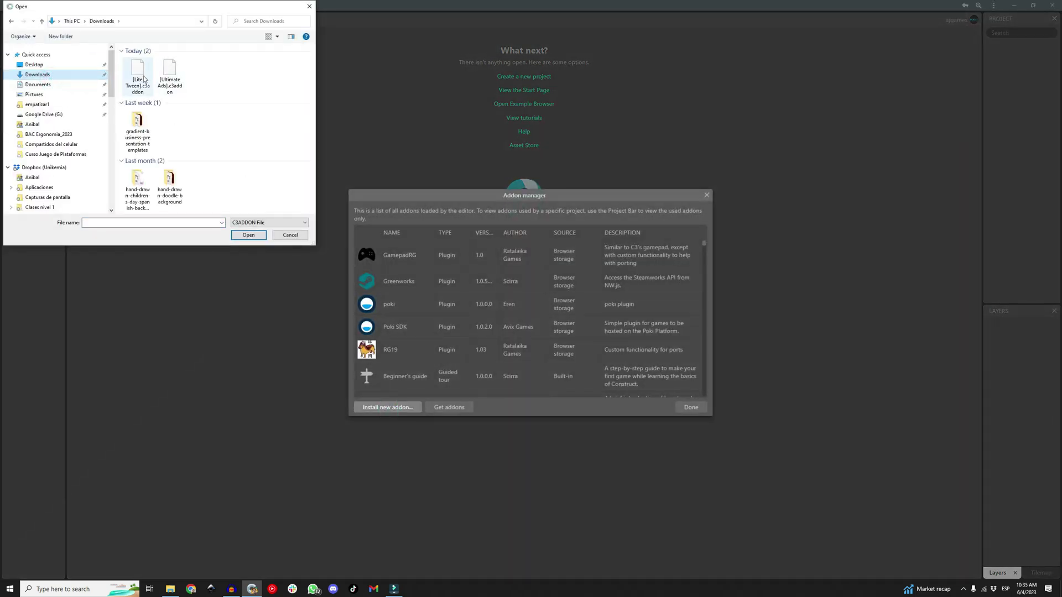
double_click(142, 73)
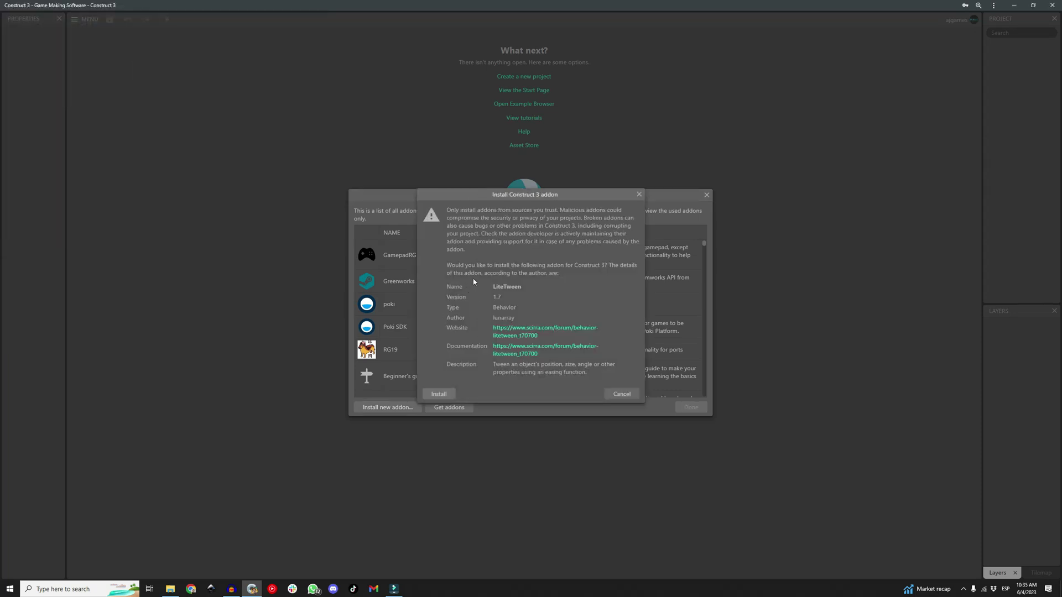
click(438, 394)
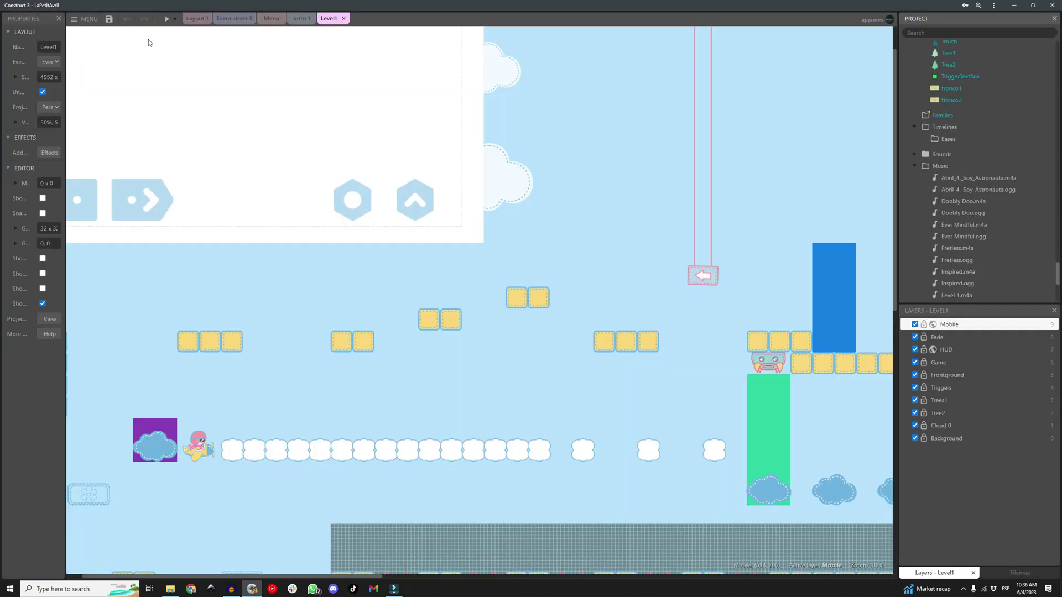
click(82, 18)
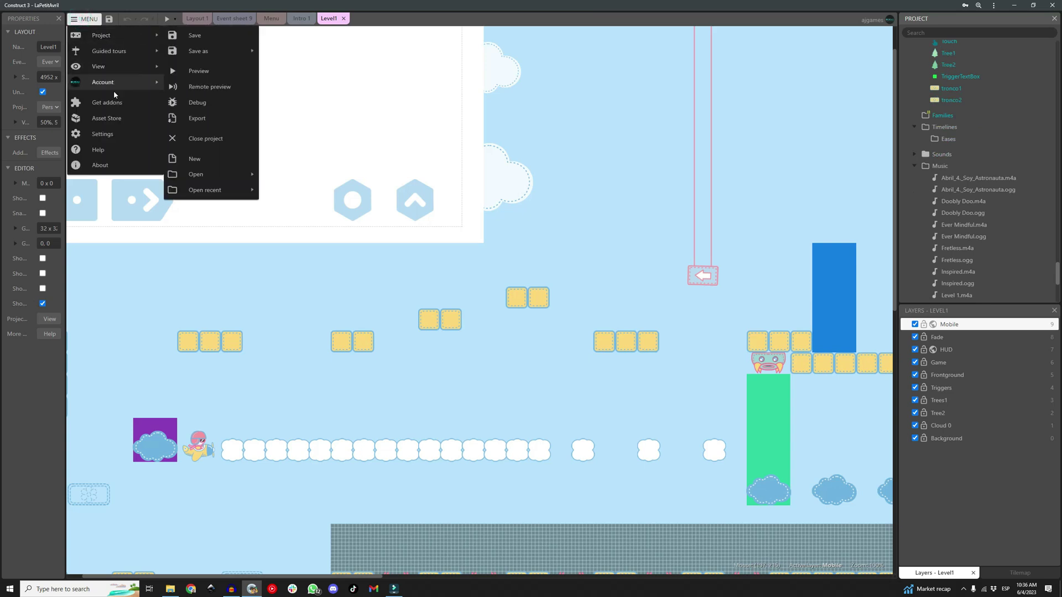
mouse_move(99, 66)
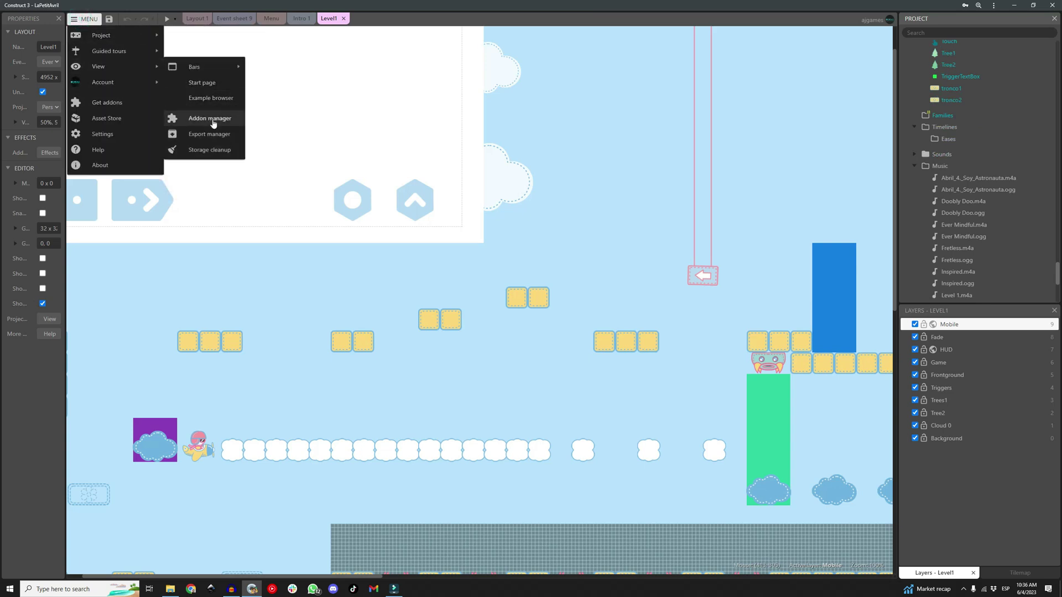
- Uninstall Lite Tween in the Addon manager, confirm and acknowledge, then close the manager
click(210, 119)
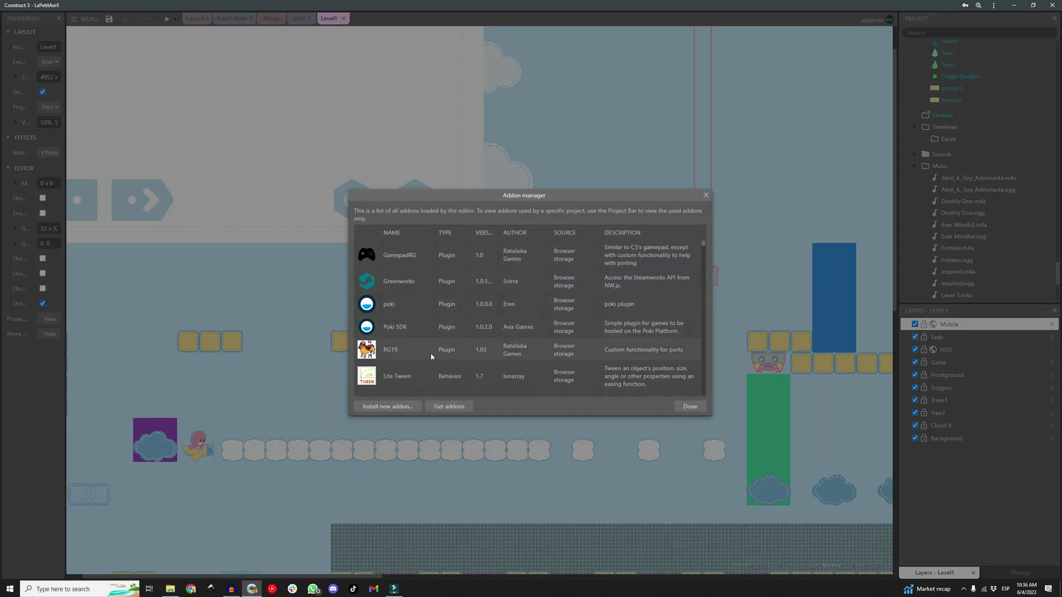
click(412, 380)
right_click(411, 379)
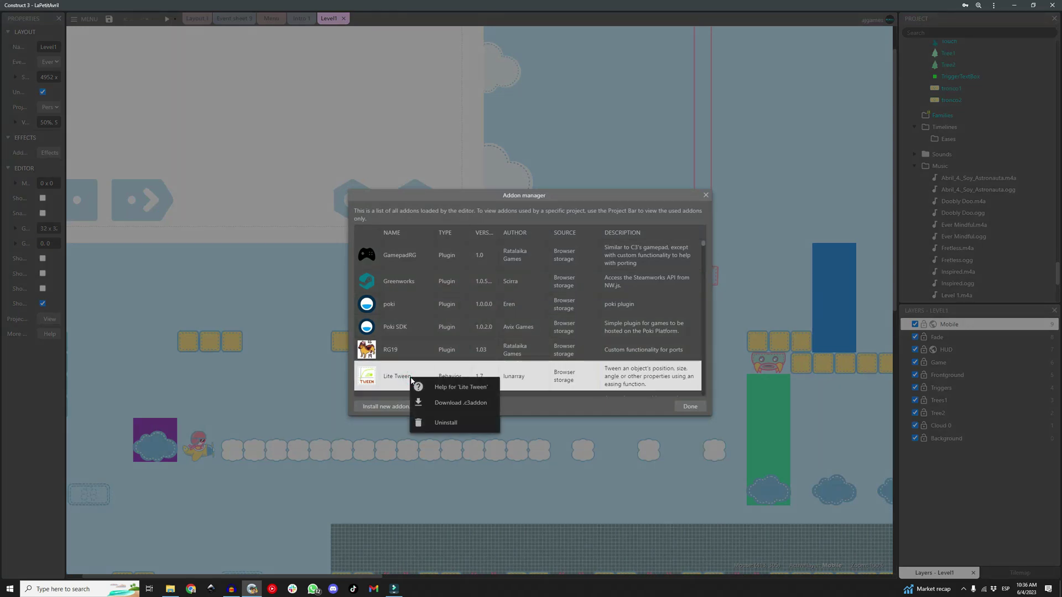
click(470, 420)
click(591, 315)
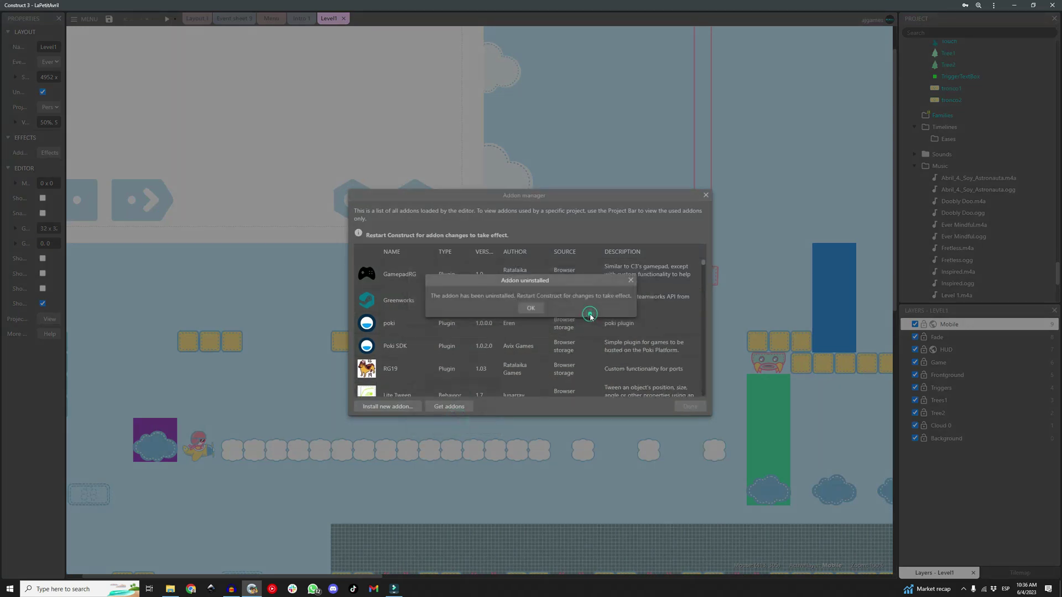
click(528, 309)
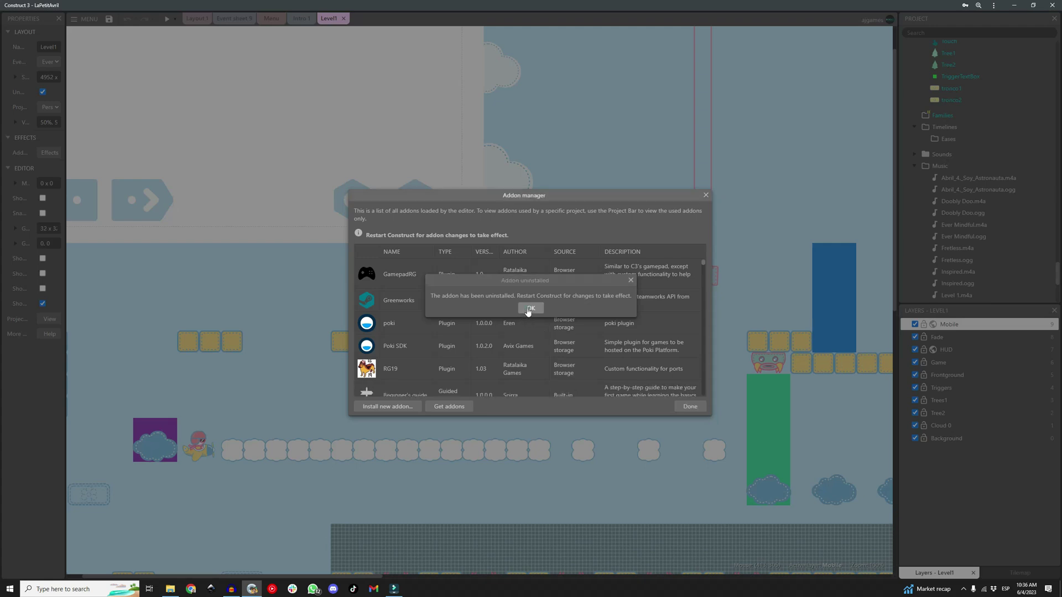
click(705, 195)
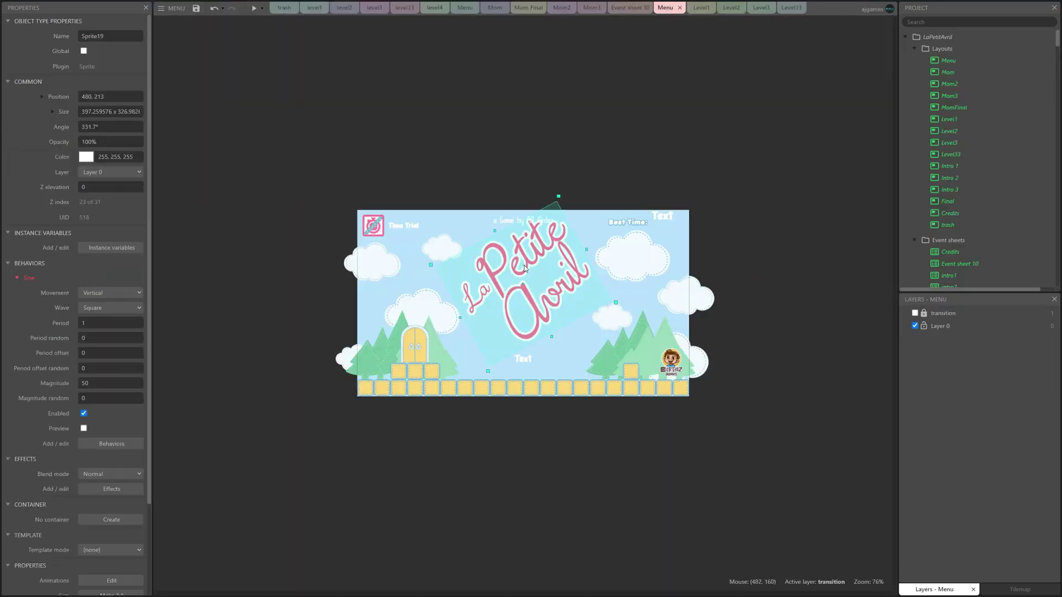
- Preview the menu screen, then inspect the Menu sheet's Create object action parameters unchanged
click(251, 9)
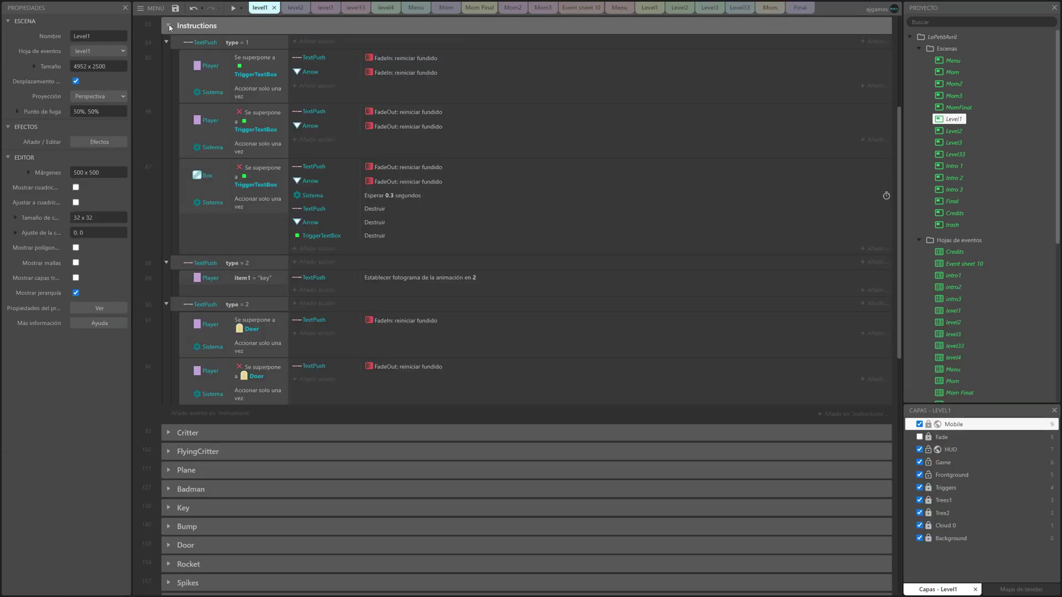
click(168, 24)
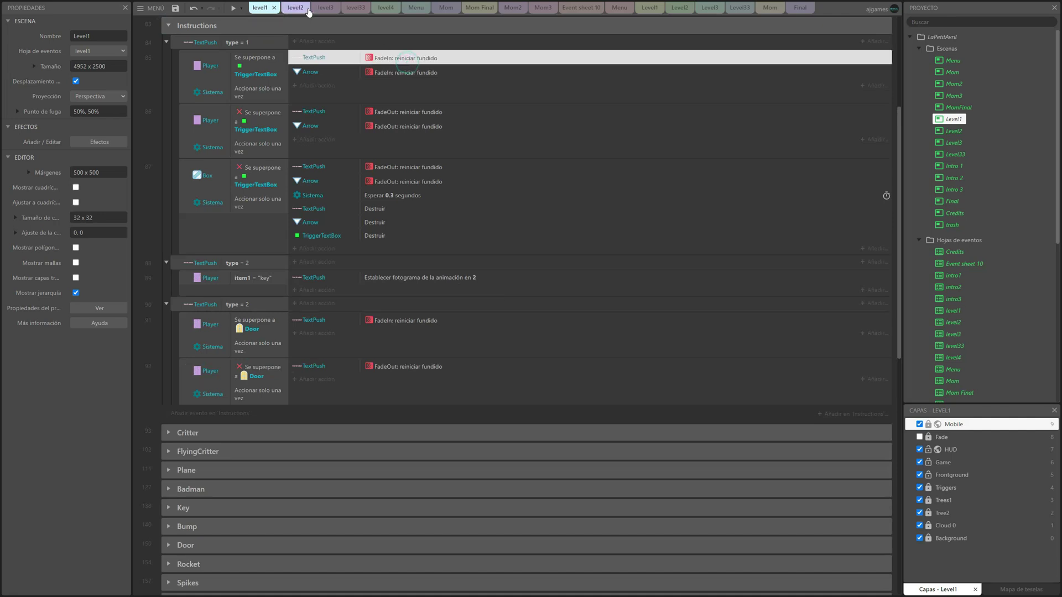
click(617, 9)
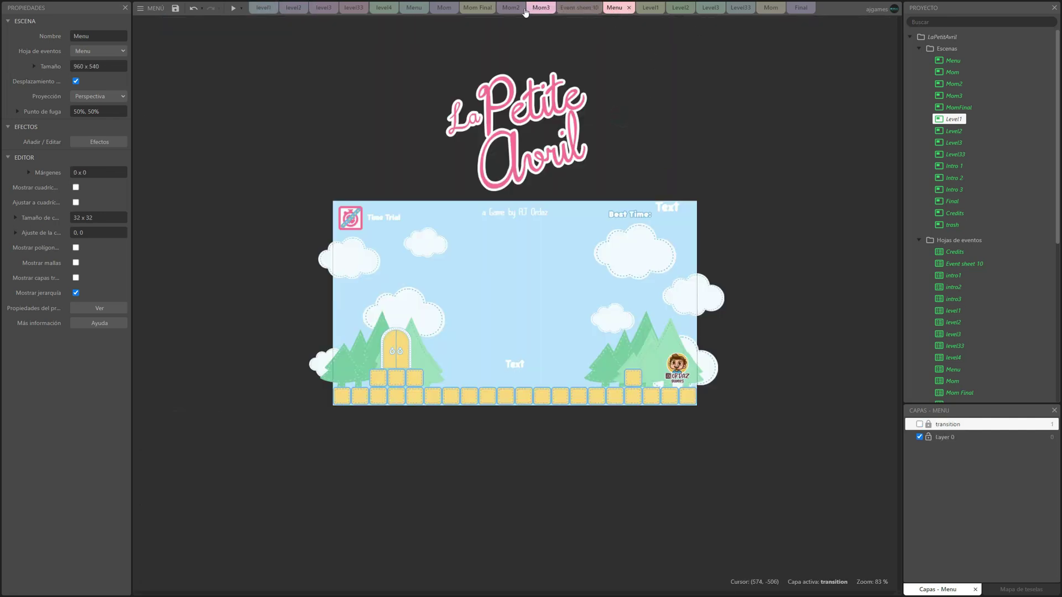
click(413, 8)
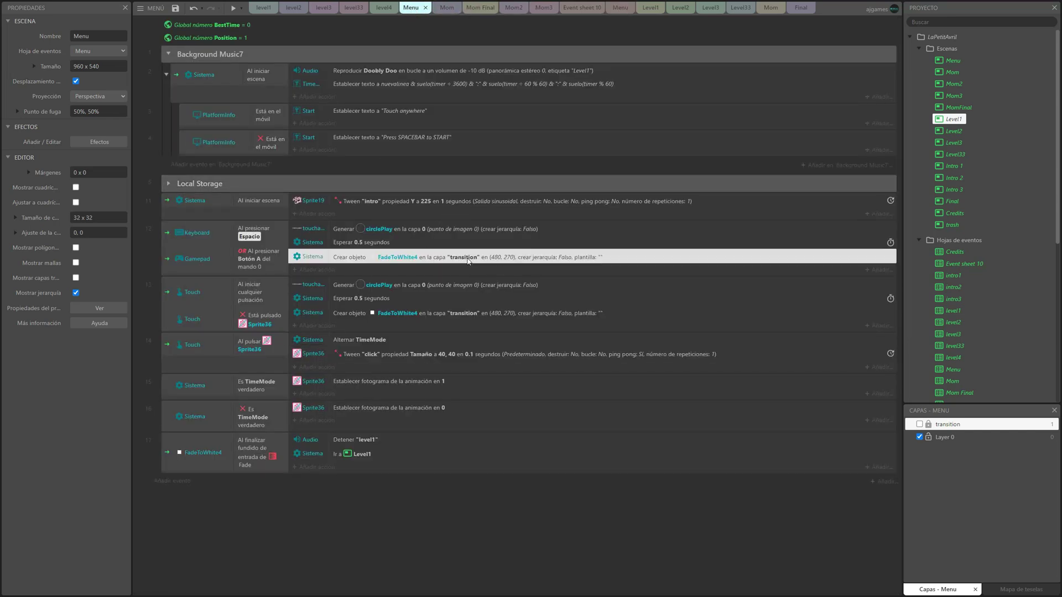
double_click(469, 258)
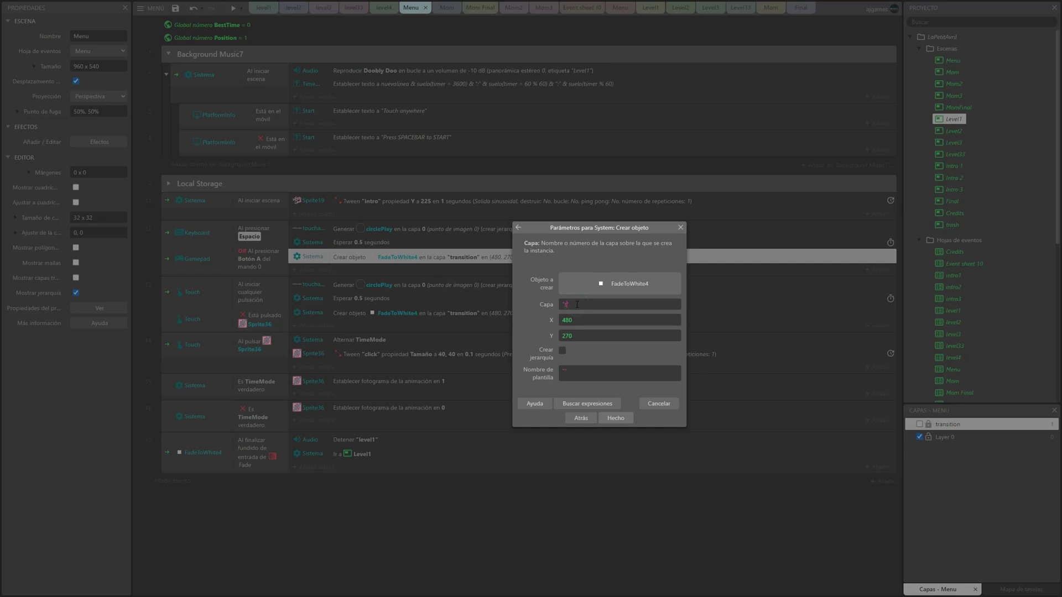
key(Return)
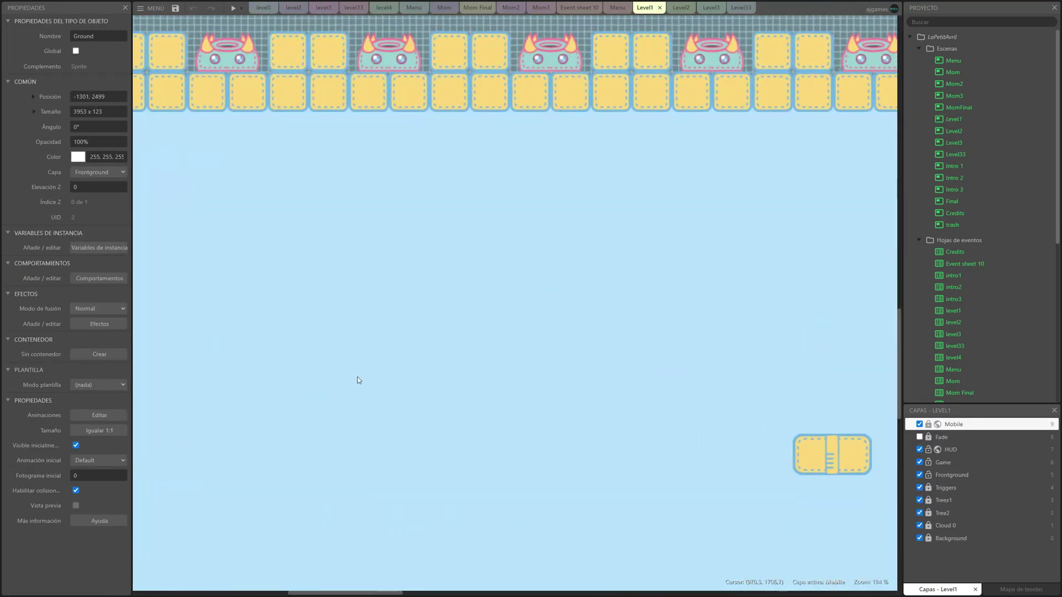
scroll(357, 380, down, 5)
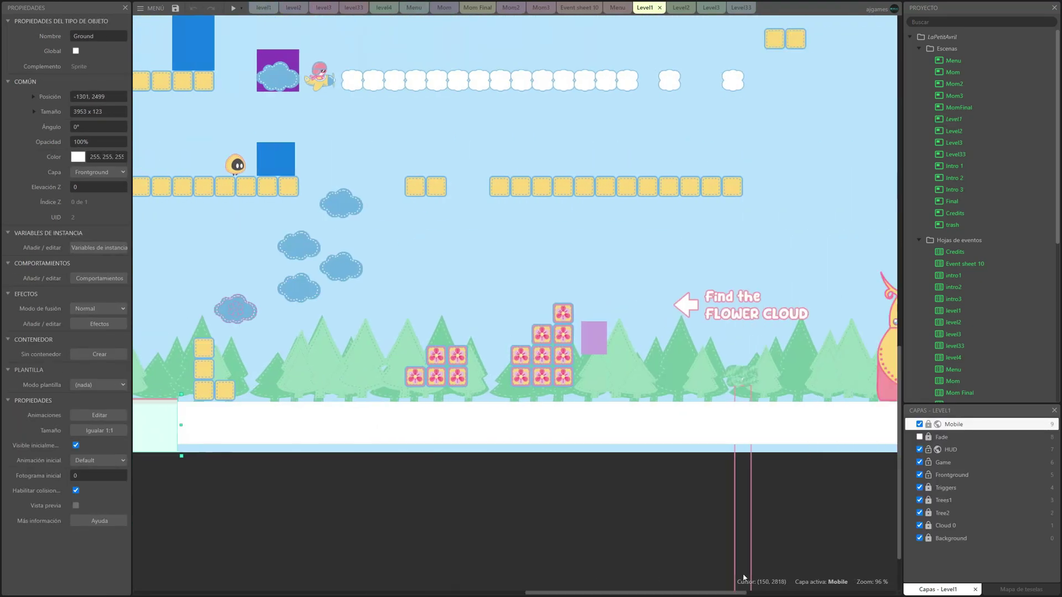
scroll(743, 578, right, 5)
- In Level1, view BadMan's animations, then move a critter up off the ground
double_click(555, 347)
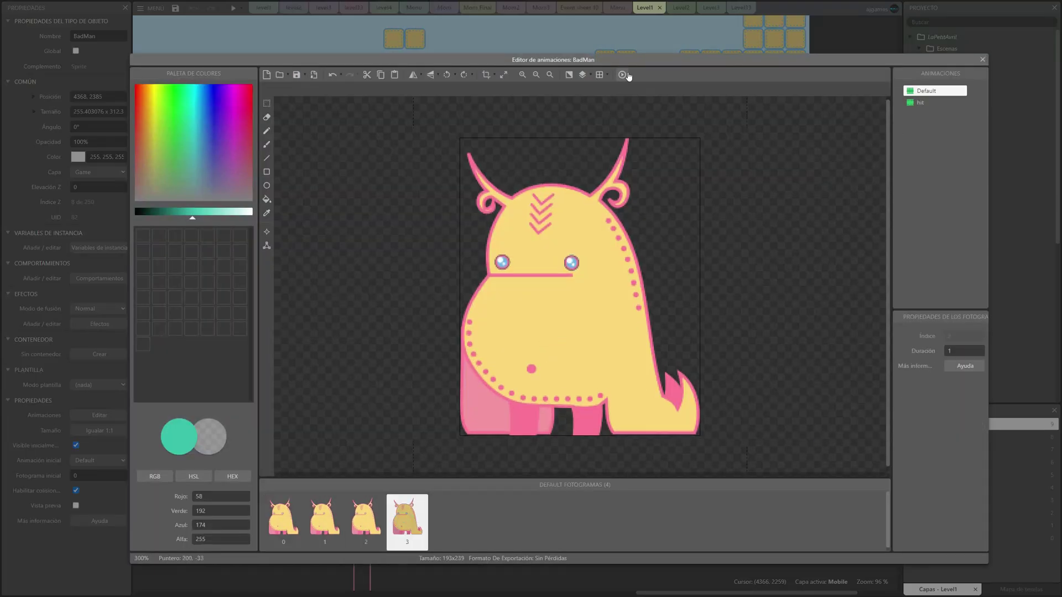
click(589, 199)
click(983, 59)
scroll(515, 332, up, 2)
scroll(515, 332, up, 4)
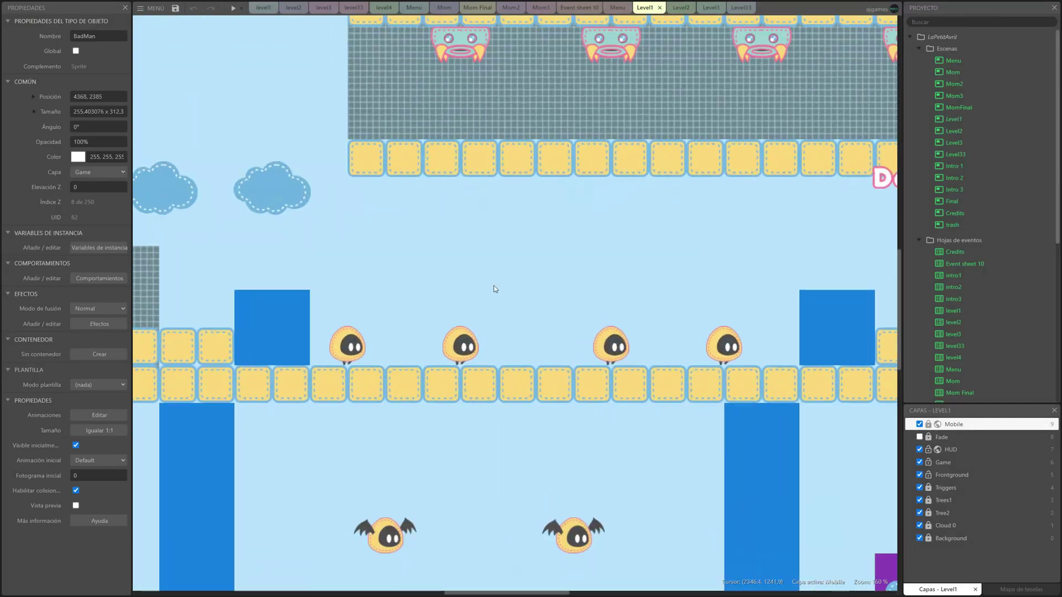
drag(457, 328, 531, 255)
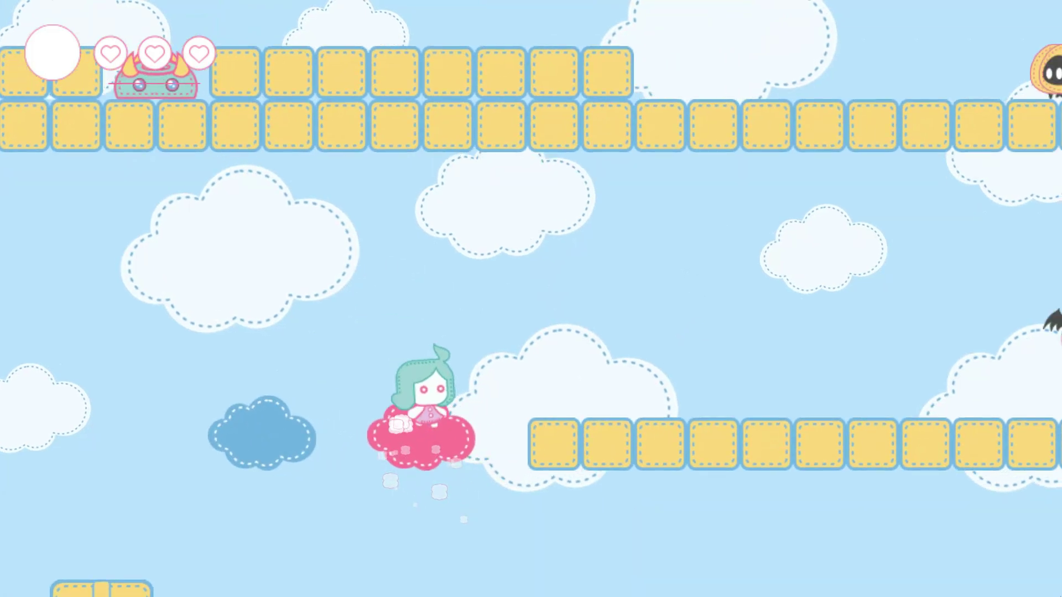
- Run right, jump and shoot petals at the flying critter, then drop to the lower platform
key(Right)
key(Up)
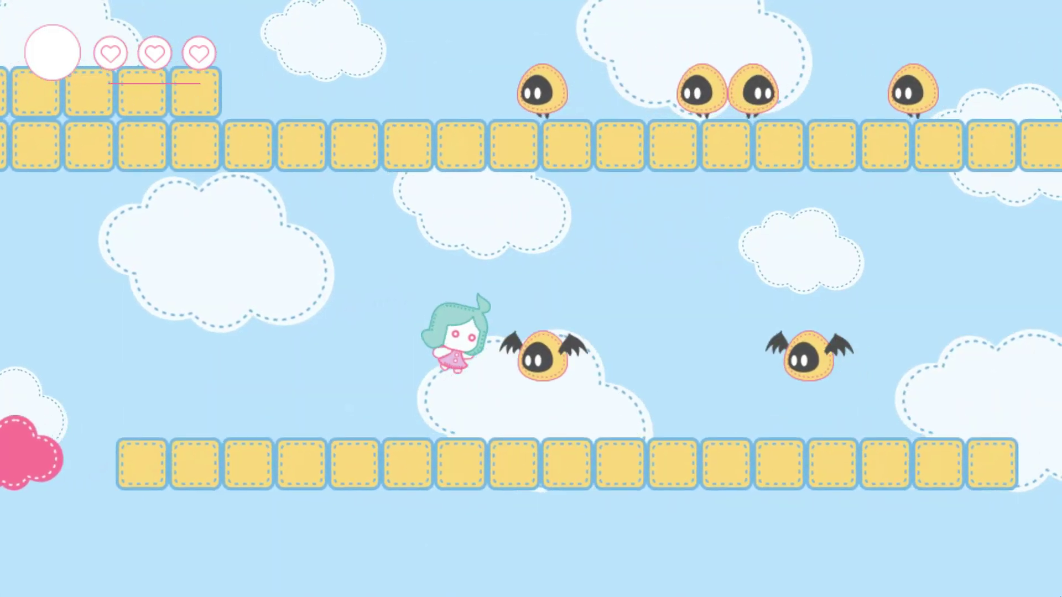
key(Up)
key(Right)
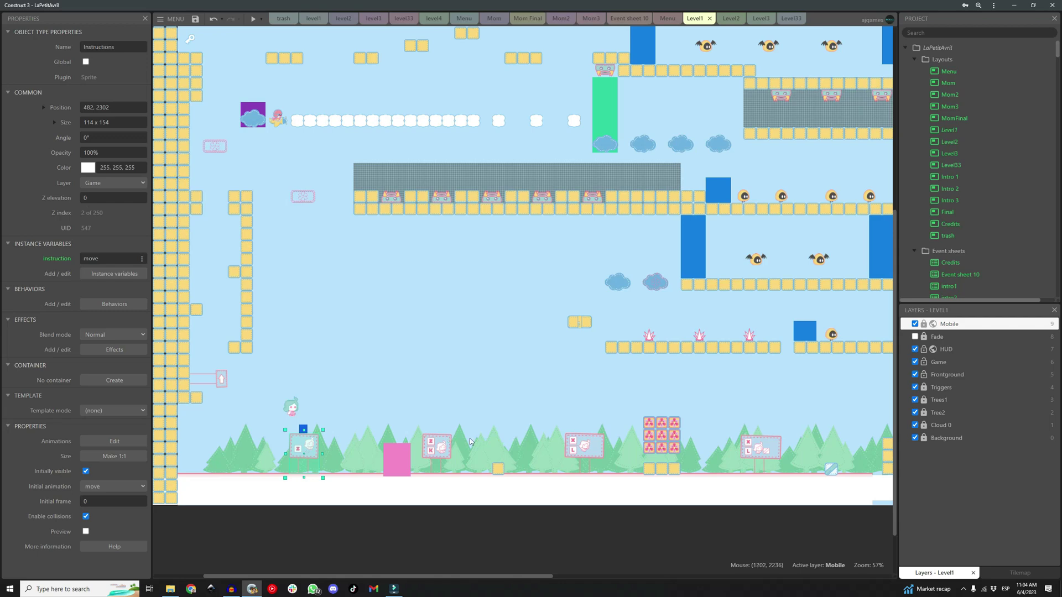
- Load the arrows and A/D keys image into the Instructions sign's move frame, then preview
double_click(562, 433)
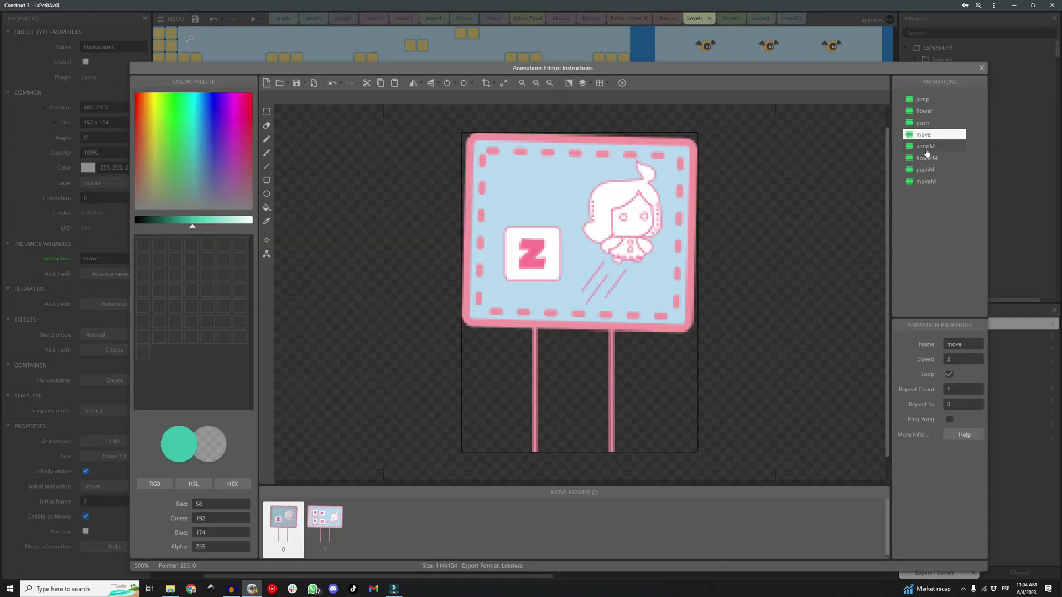
double_click(141, 67)
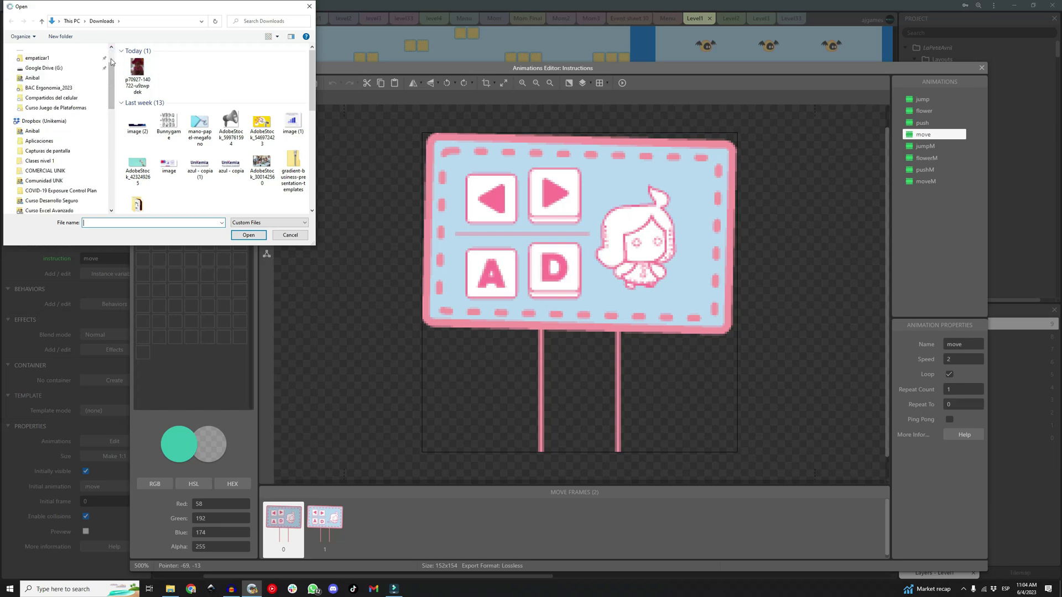
key(Escape)
key(Escape)
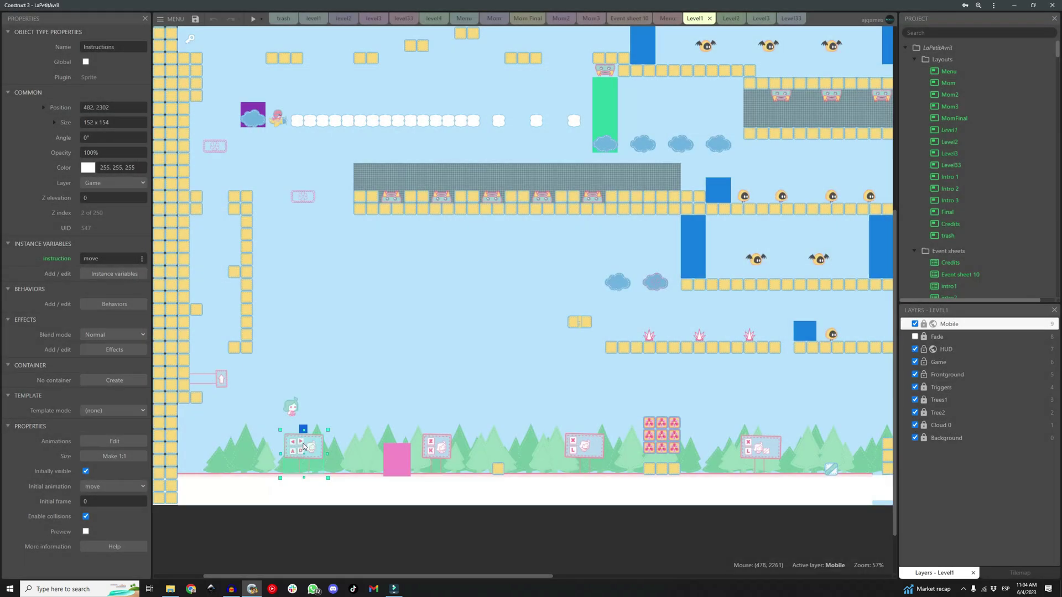
scroll(319, 428, down, 5)
key(F5)
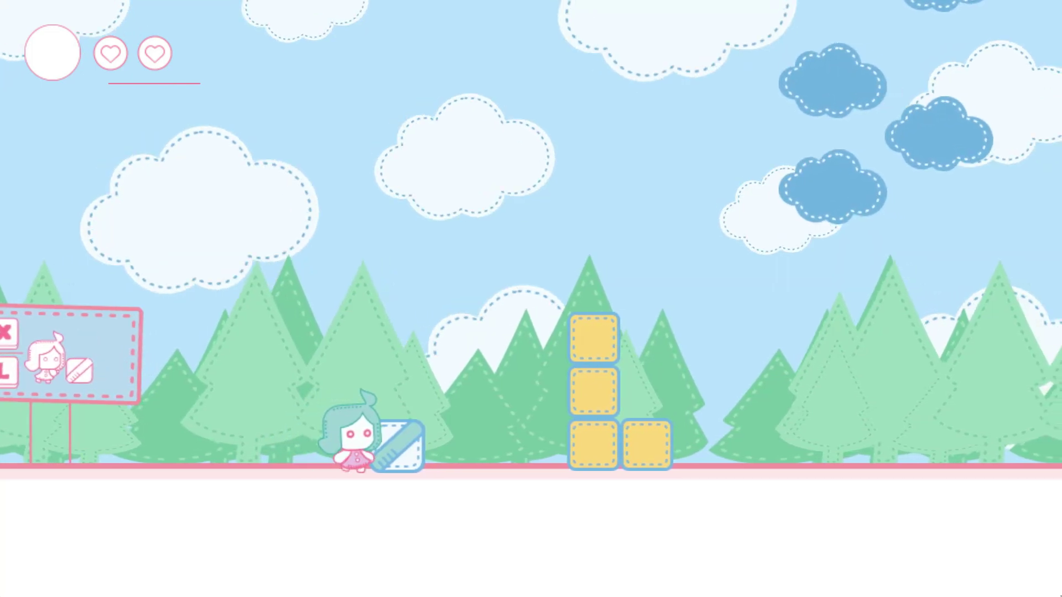
key(Right)
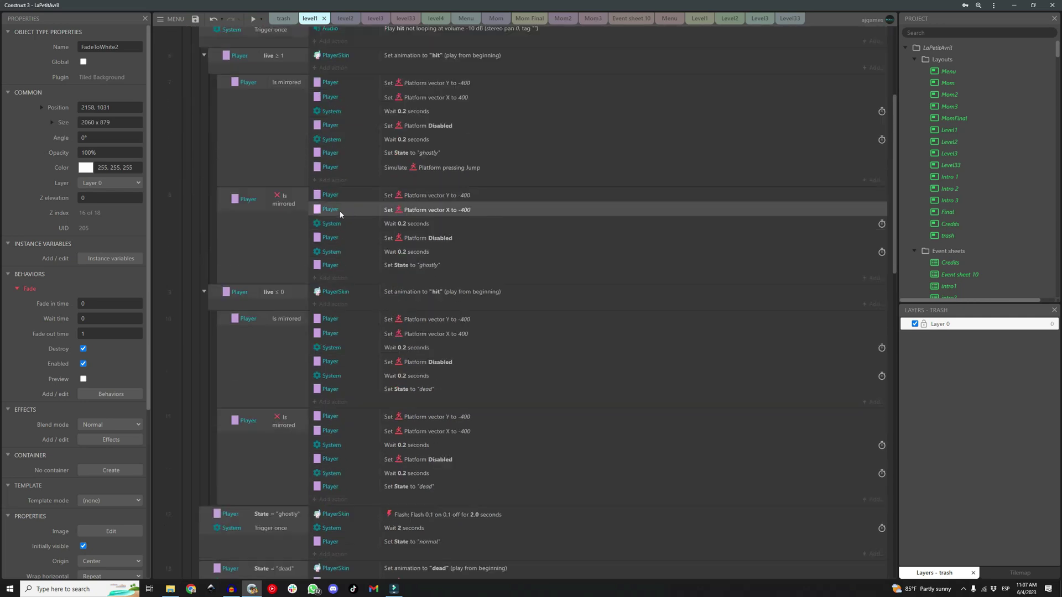
scroll(339, 210, down, 2)
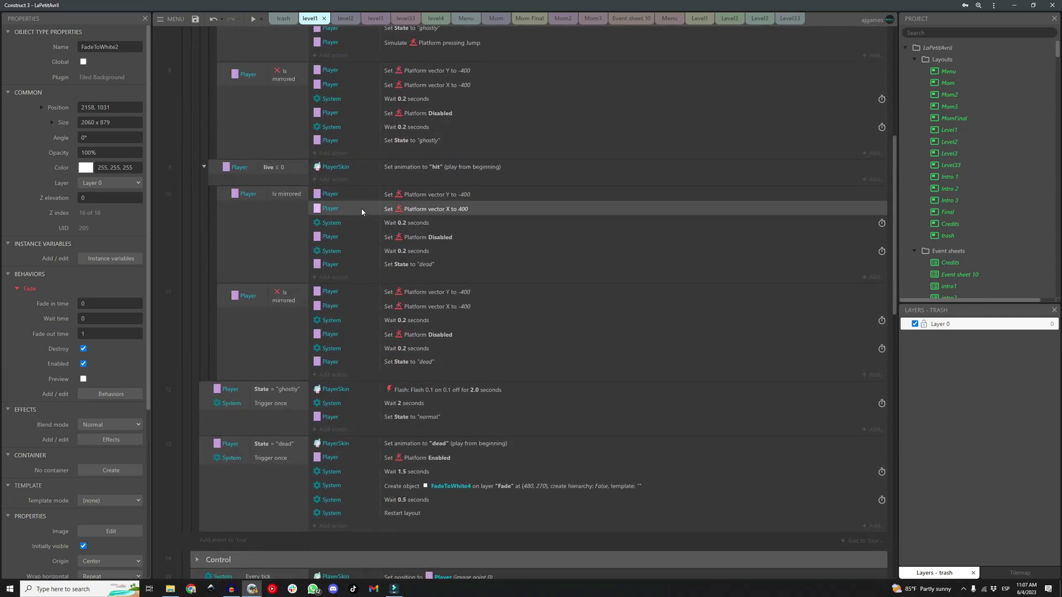
scroll(366, 216, down, 3)
scroll(386, 221, down, 3)
scroll(386, 221, down, 3)
scroll(428, 311, down, 3)
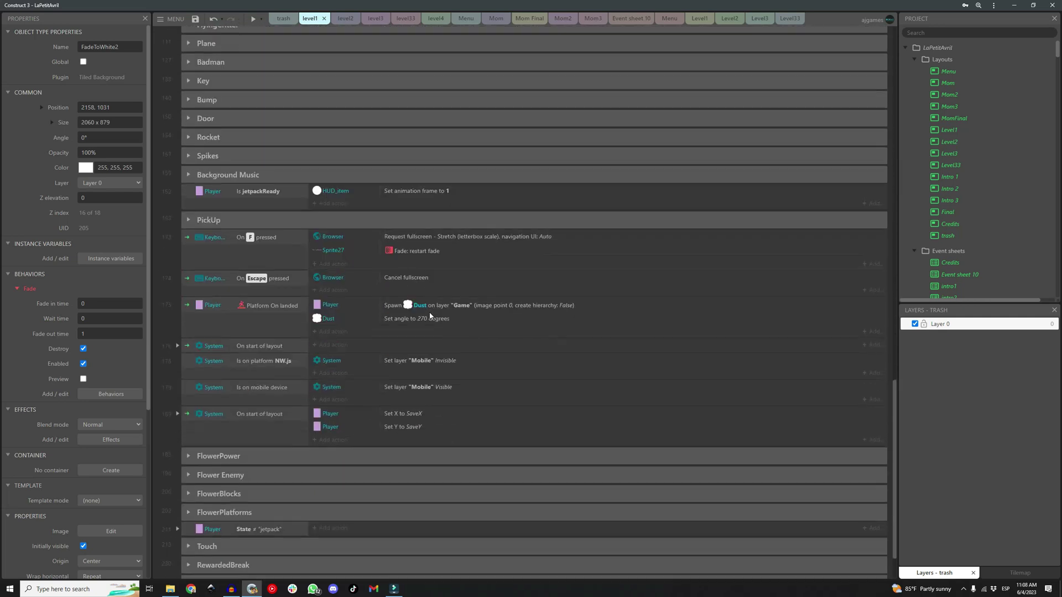
scroll(428, 311, down, 2)
- Push the ice block right in the preview, then expand level1's PickUp group
click(189, 163)
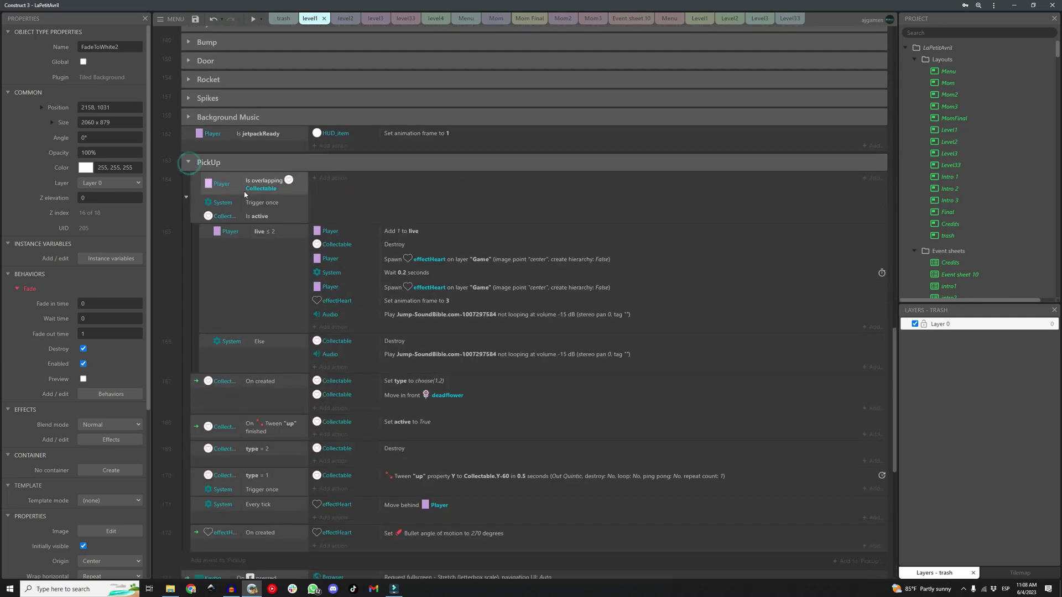
scroll(409, 279, down, 3)
scroll(409, 279, down, 3)
scroll(410, 278, down, 3)
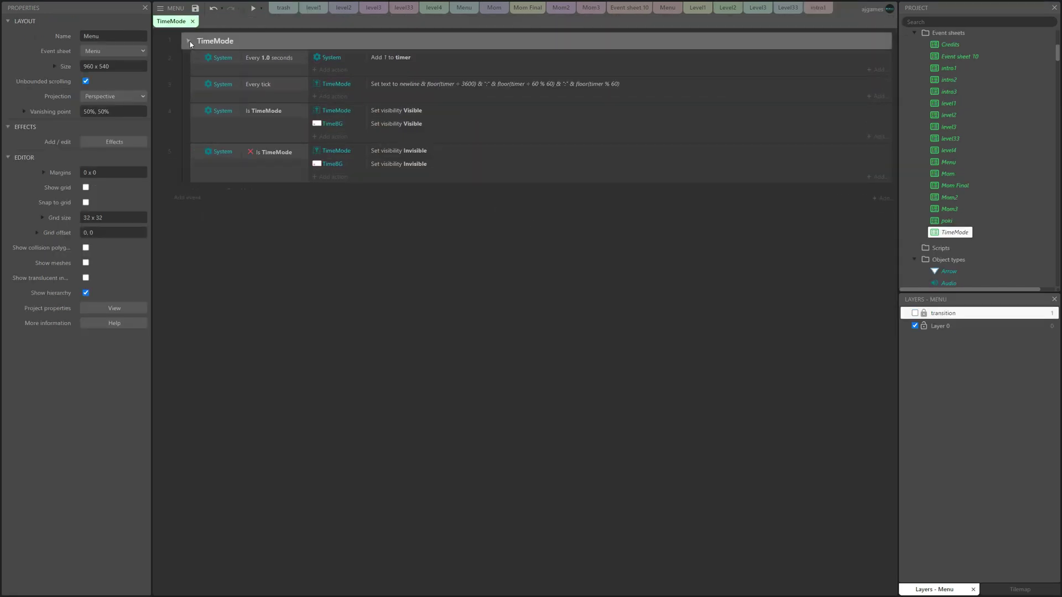
- Expand the TimeMode group to review its timer events, then exit fullscreen
click(190, 42)
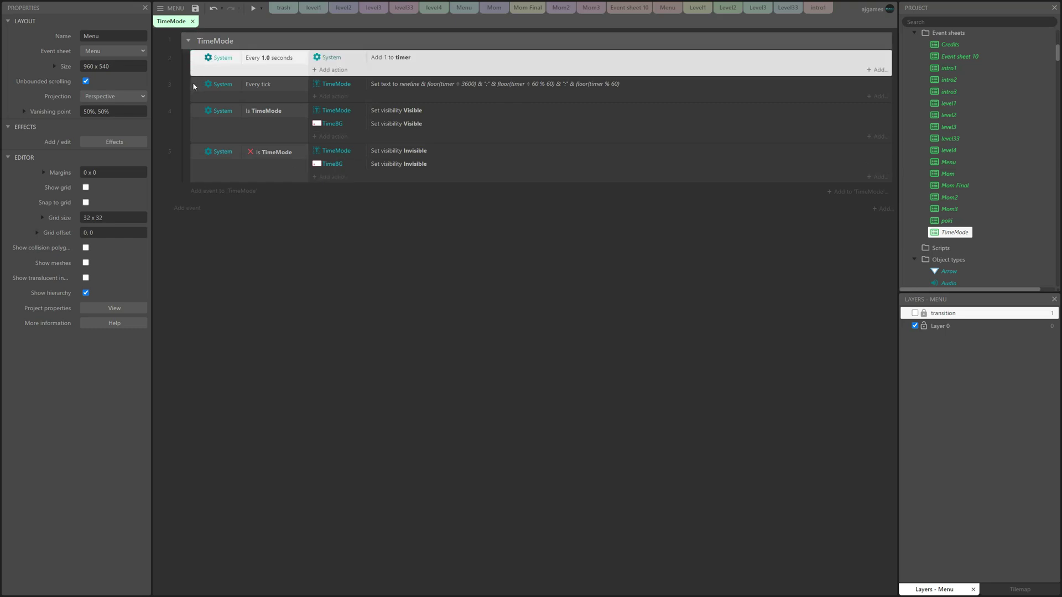
click(442, 209)
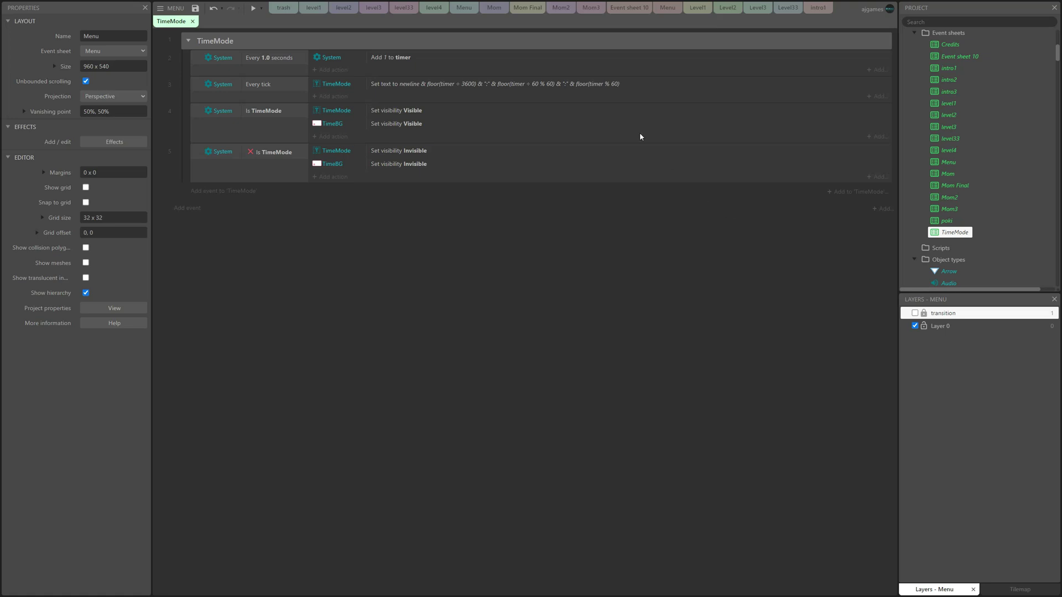
click(526, 35)
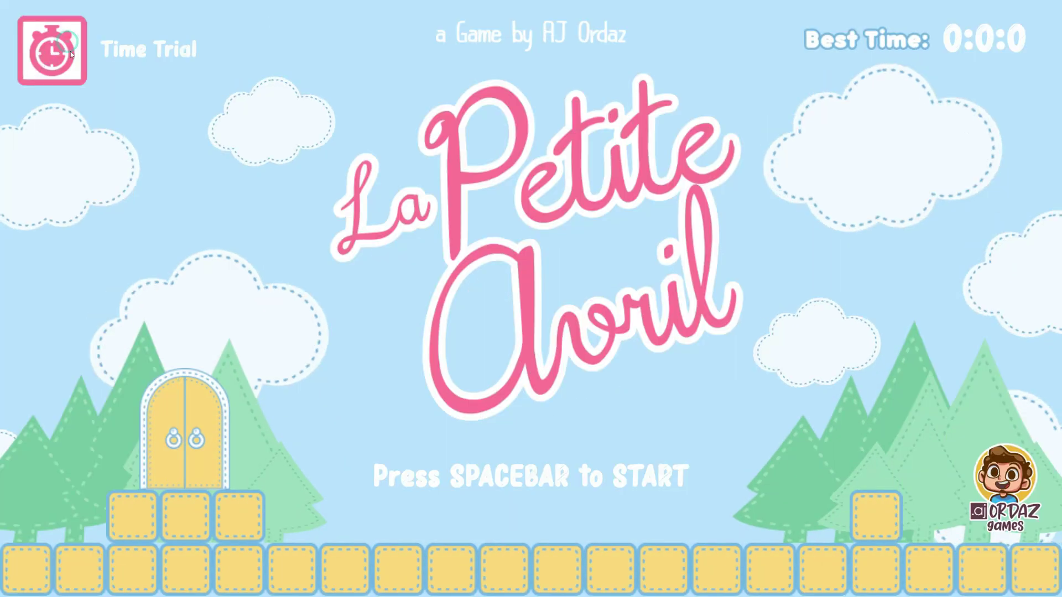
- Enable Time Trial mode with the stopwatch icon on the title screen
click(77, 80)
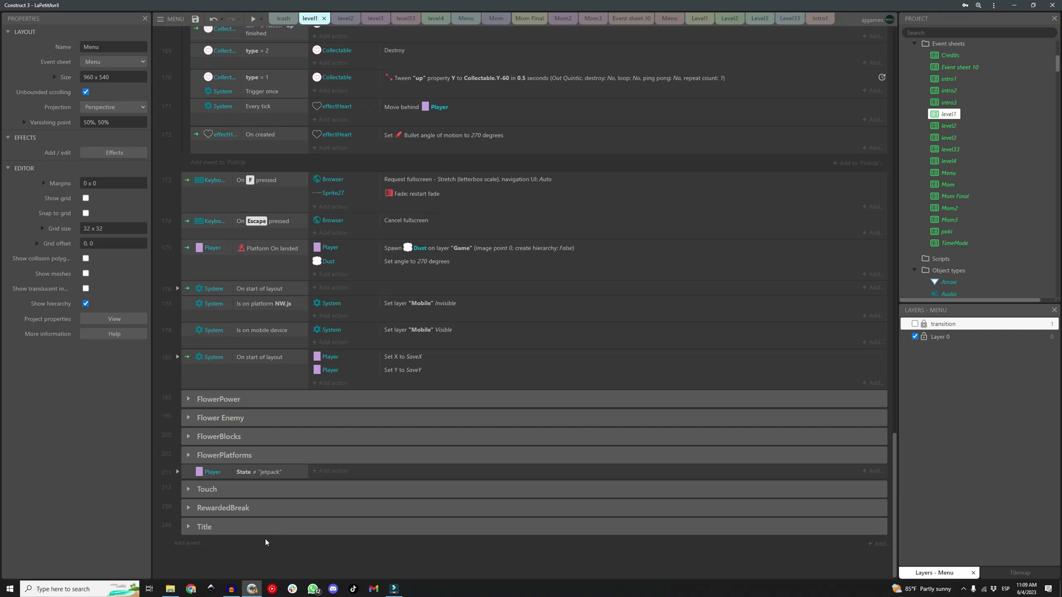
scroll(265, 539, up, 2)
scroll(769, 344, up, 3)
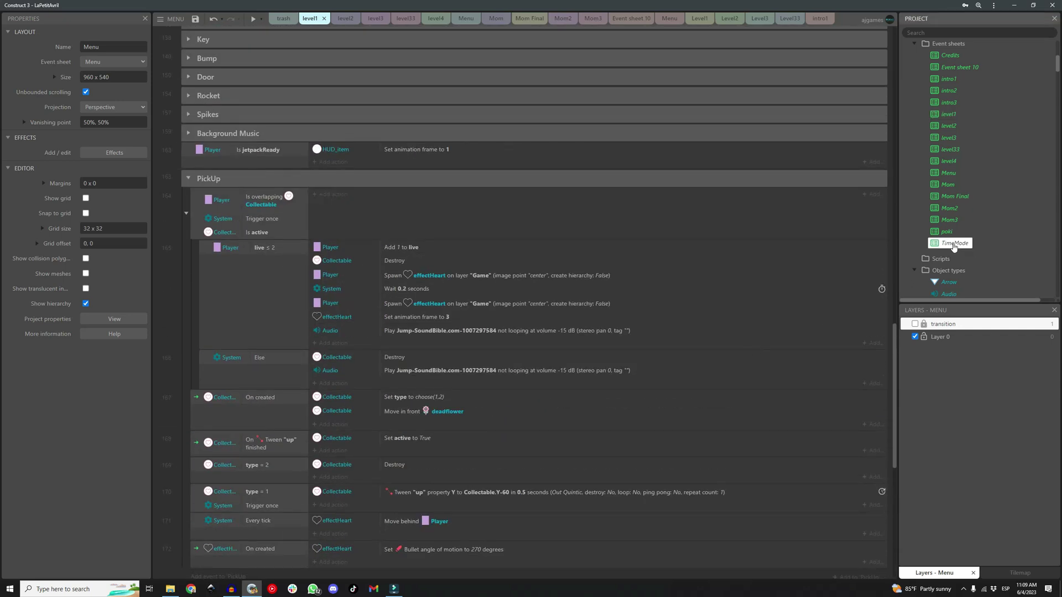
- Show the TimeMode event sheet fullscreen with its TimeMode group expanded for review
double_click(953, 243)
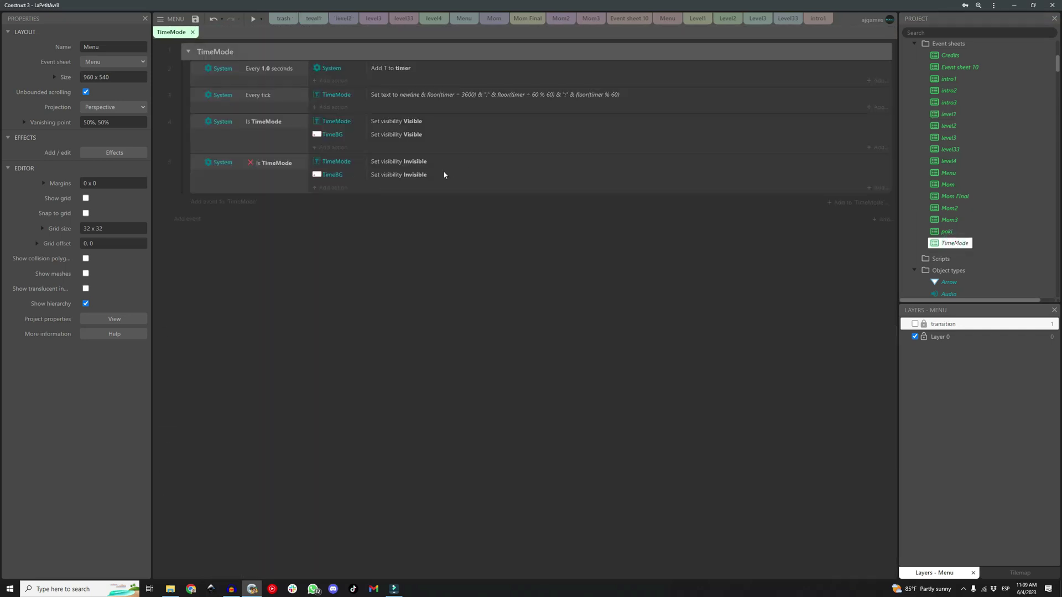
key(F11)
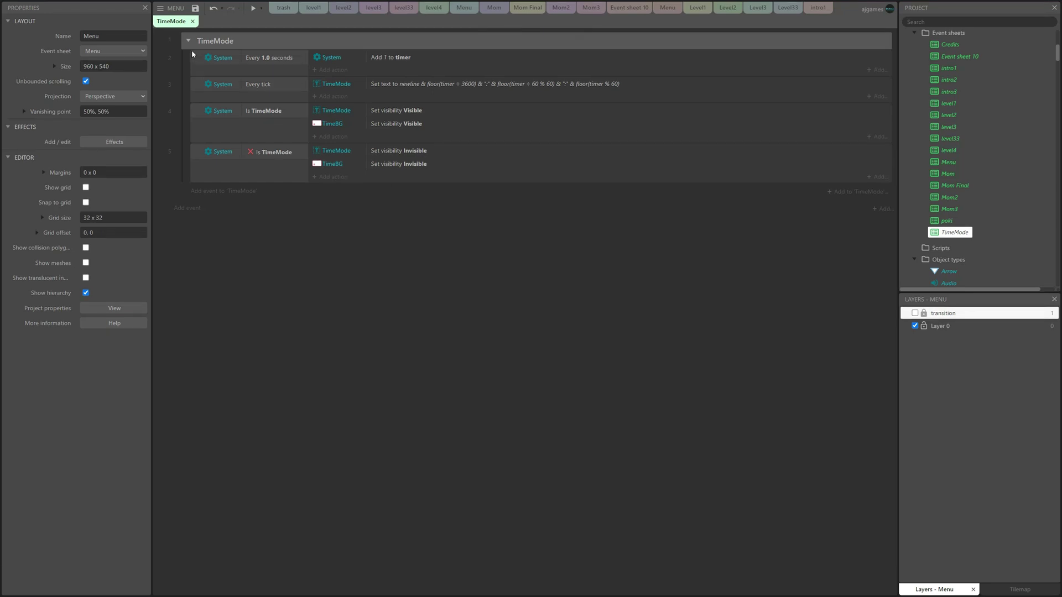
click(189, 42)
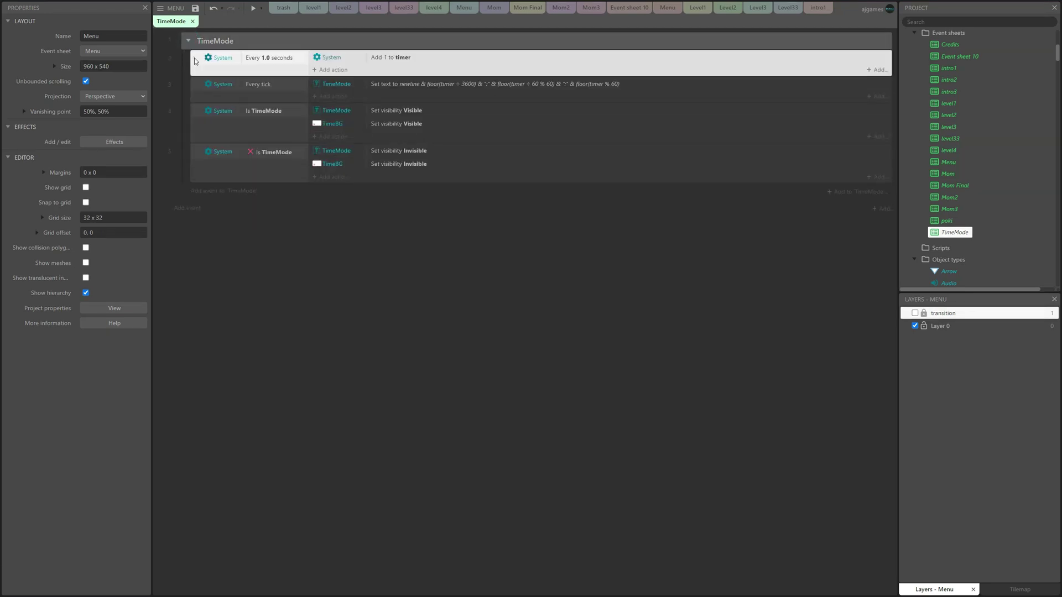
click(442, 210)
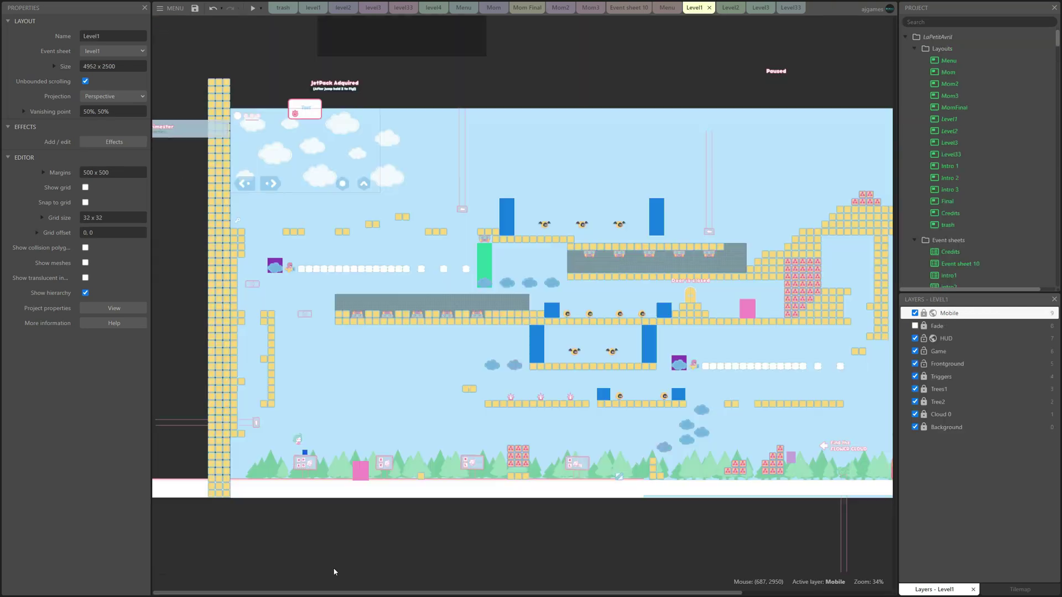
scroll(315, 571, up, 3)
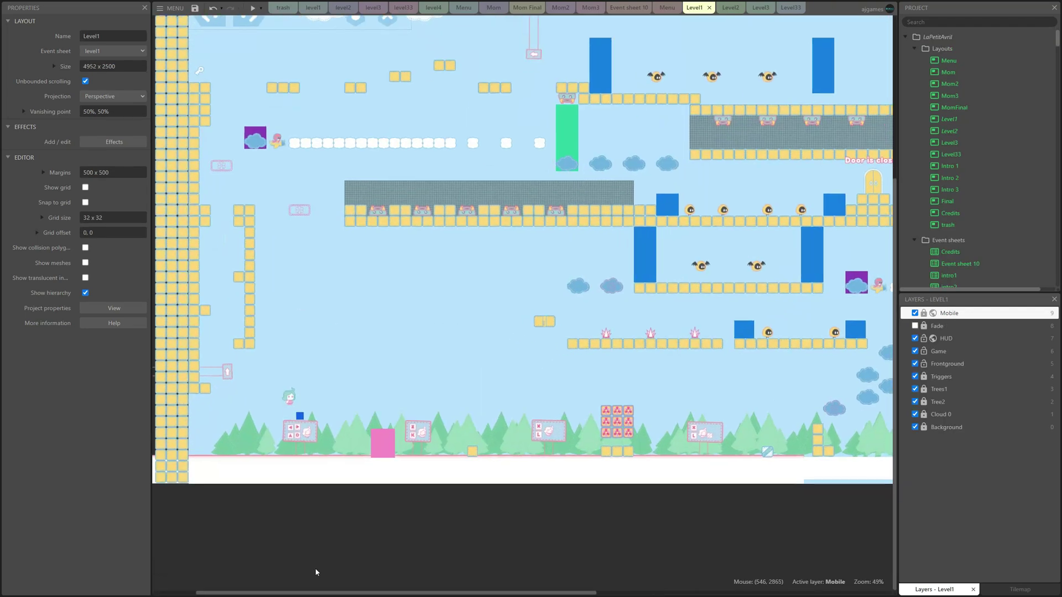
scroll(314, 567, up, 3)
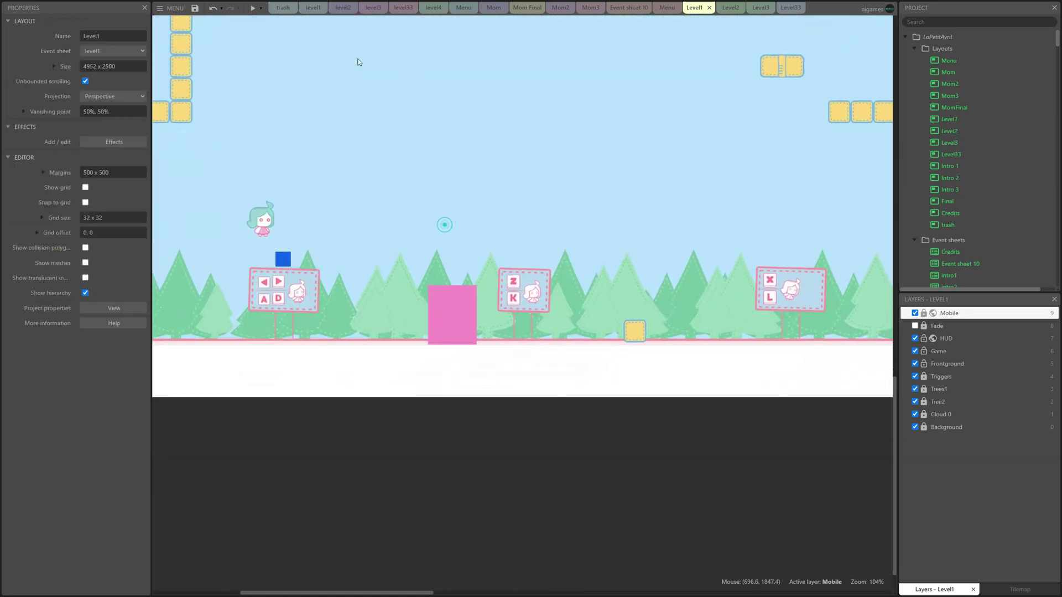
- Collapse level1's Player group, move PokiNurseTrigger over the starting sign, and preview
click(315, 9)
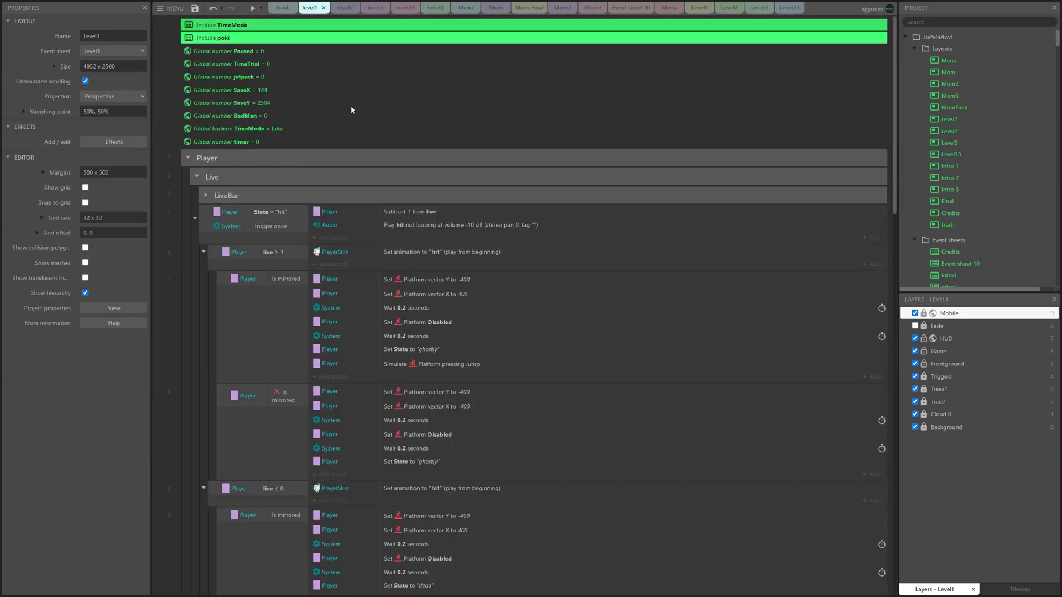
click(187, 158)
scroll(481, 150, down, 3)
click(694, 9)
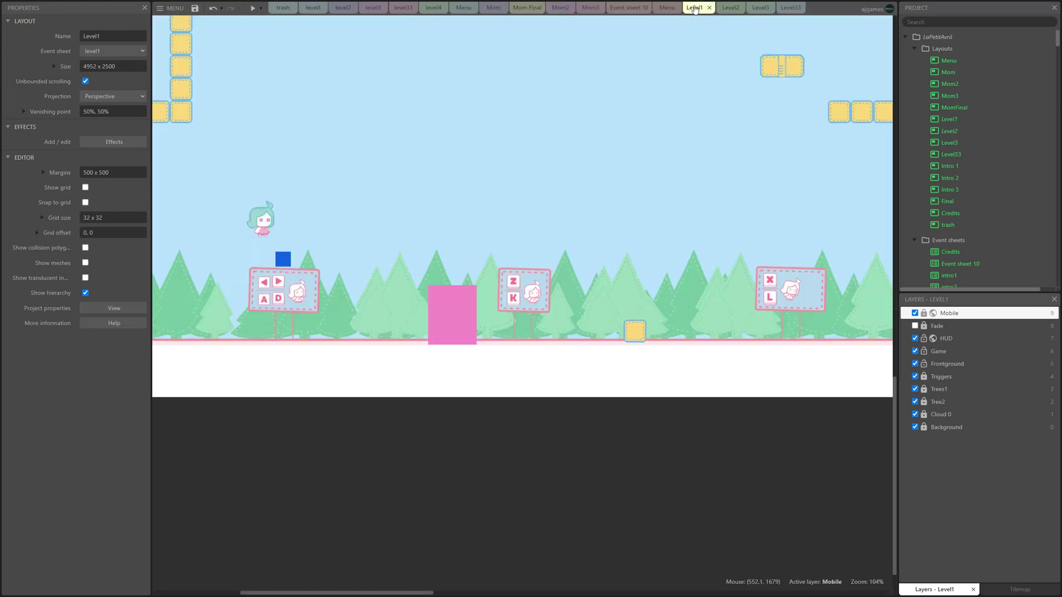
scroll(467, 290, down, 3)
scroll(467, 290, down, 3)
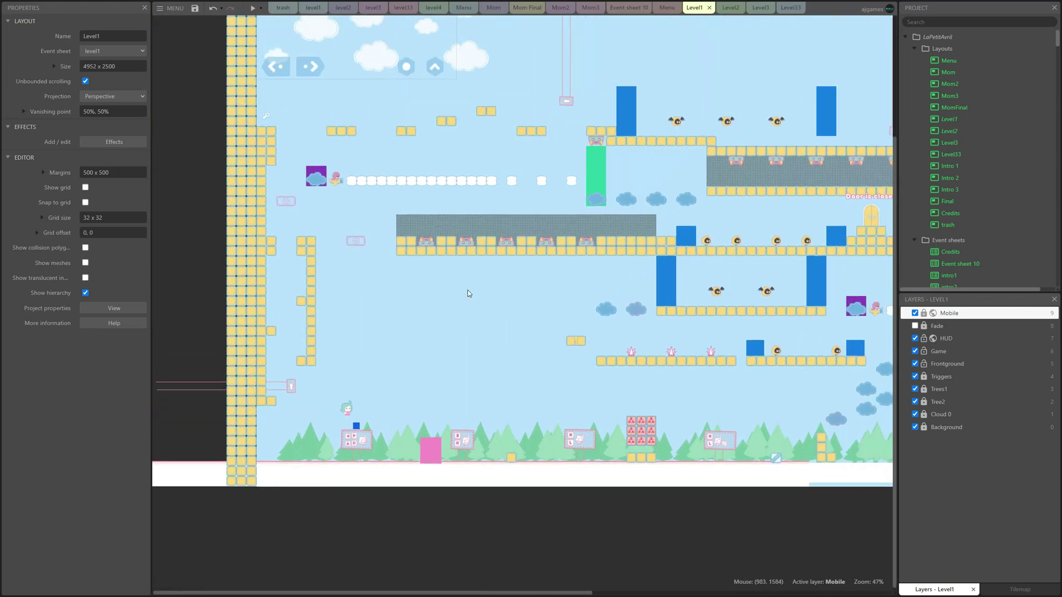
scroll(368, 511, up, 5)
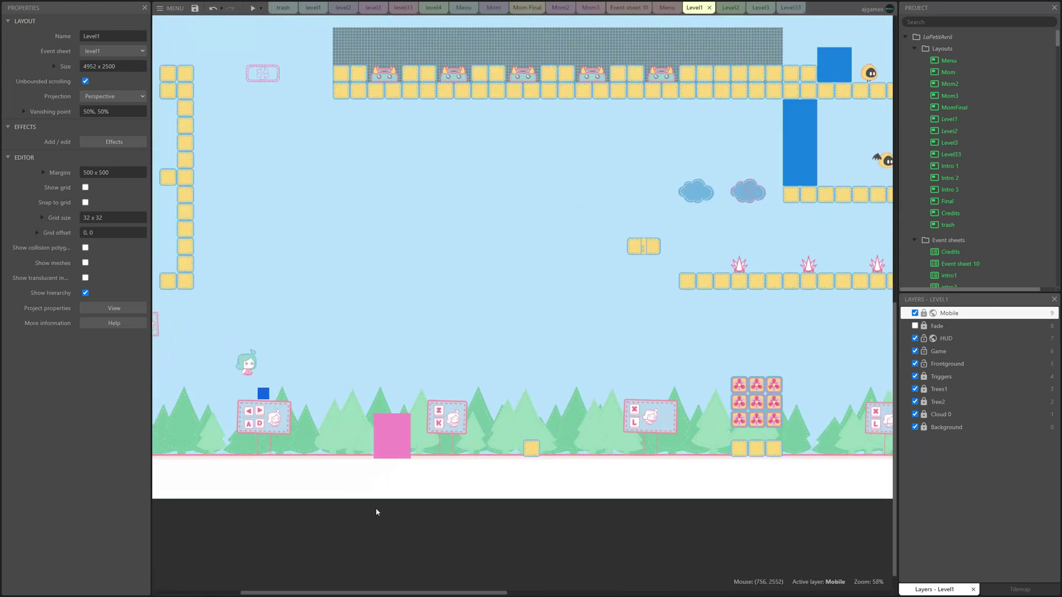
scroll(374, 510, up, 3)
drag(408, 428, 567, 309)
key(F5)
- Walk right to the checkpoint and answer No on the Checkpoint prompt
key(Right)
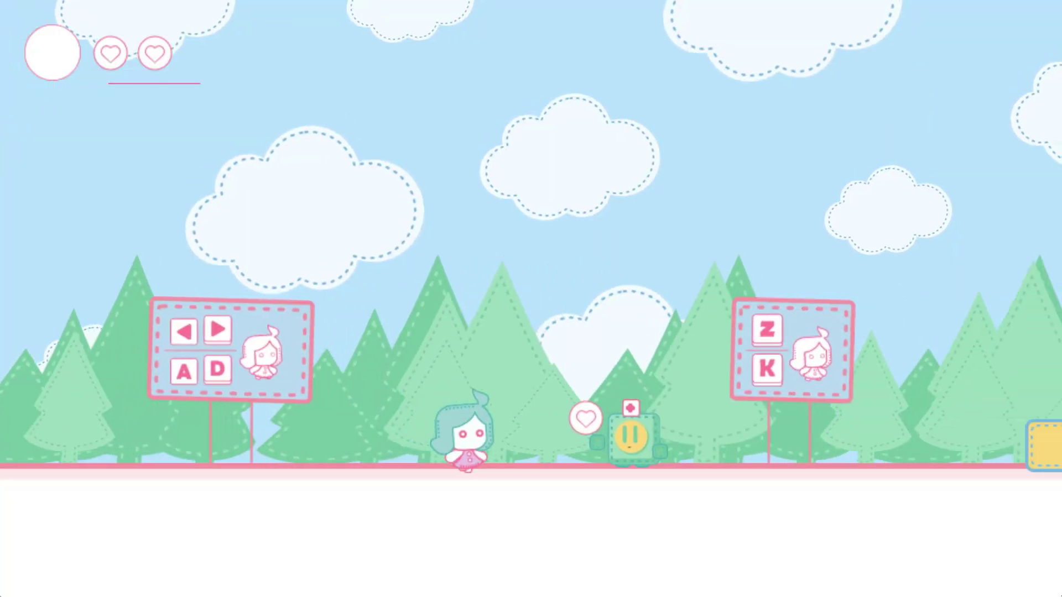
key(Right)
key(Left)
key(Right)
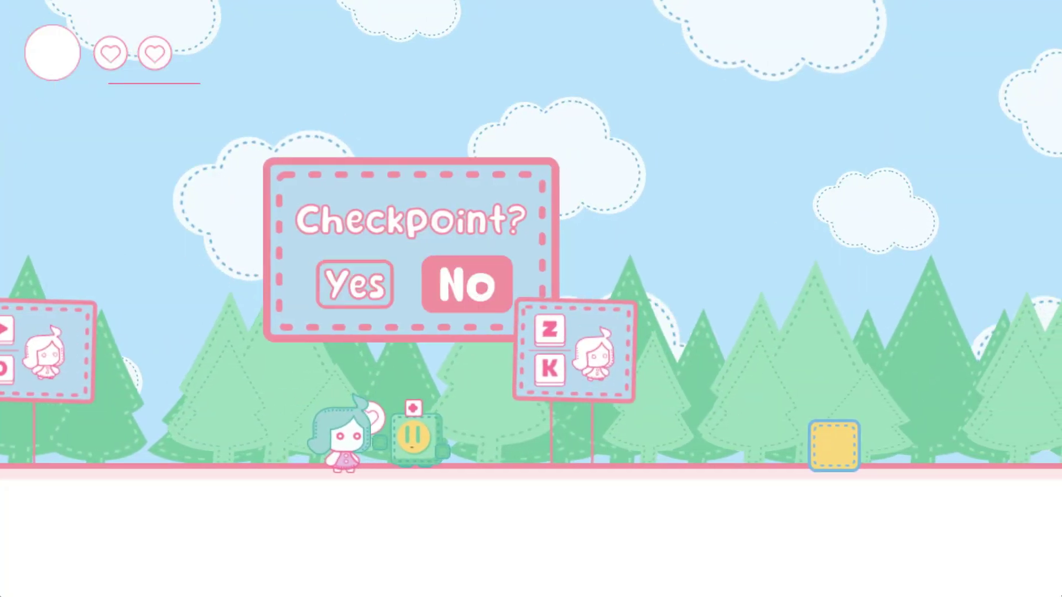
key(z)
- Keep walking right, with one jump, past the robot into the yellow hills
key(Right)
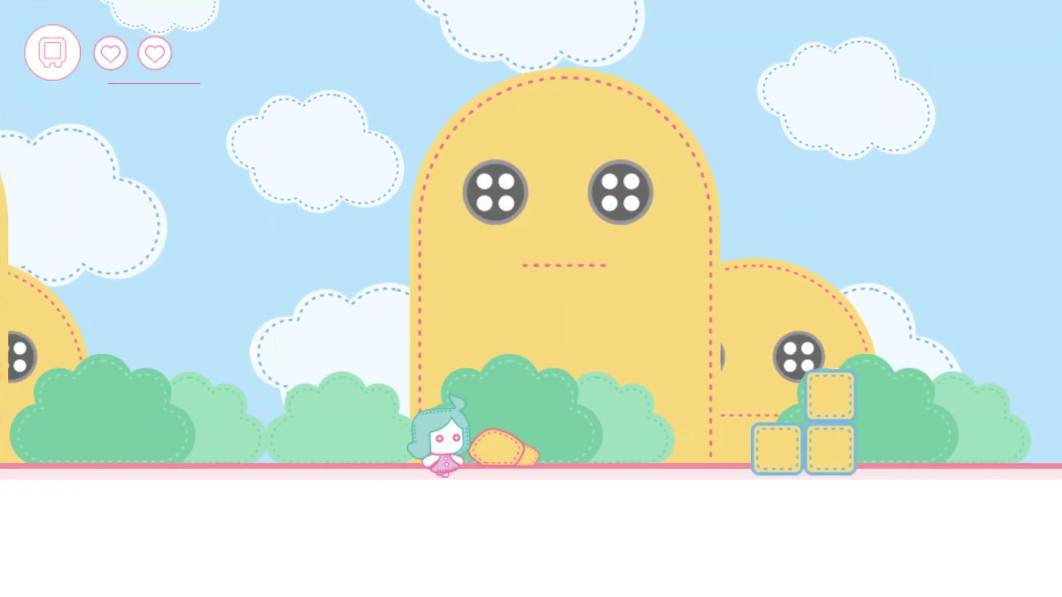
key(Right)
key(z)
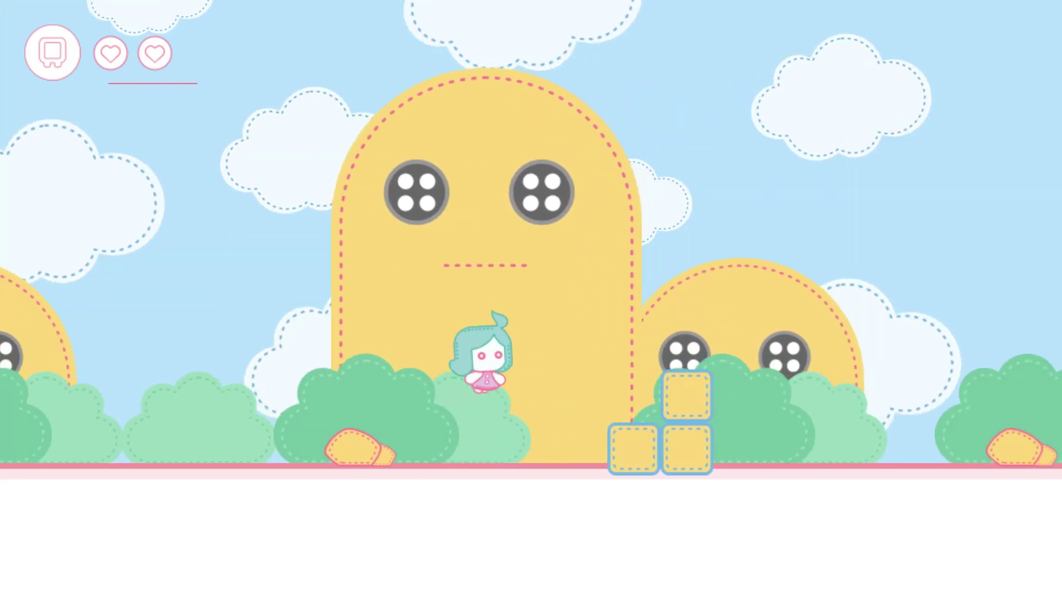
key(Right)
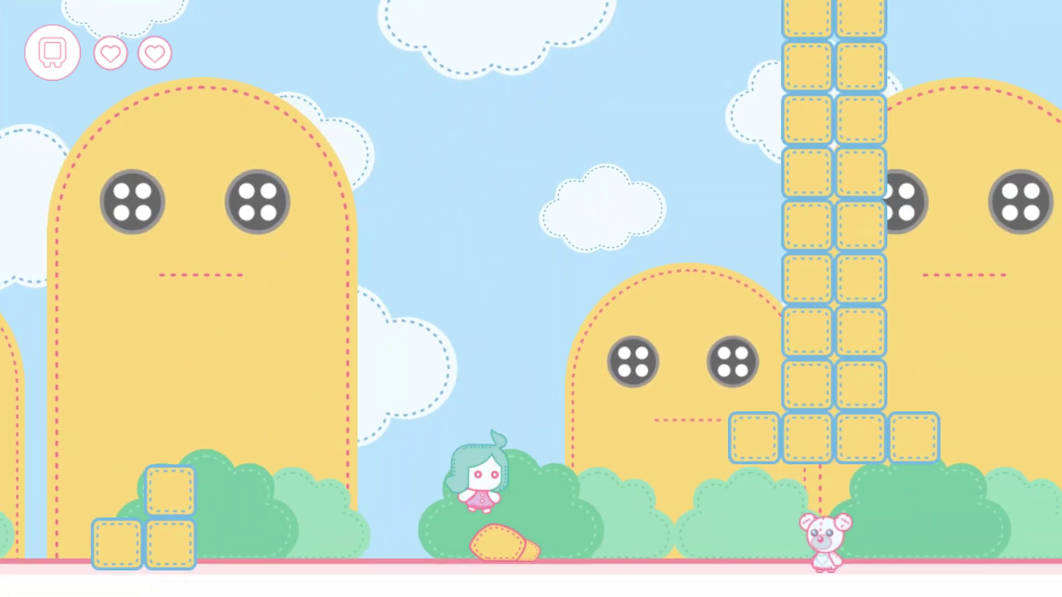
key(Right)
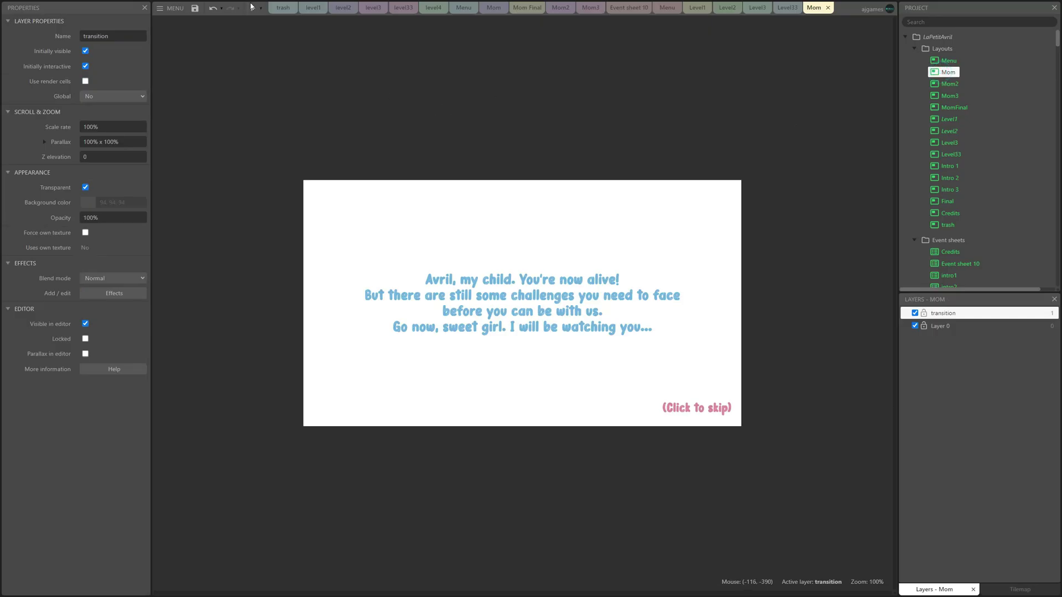
- Start a new preview run from the toolbar Preview button
click(251, 7)
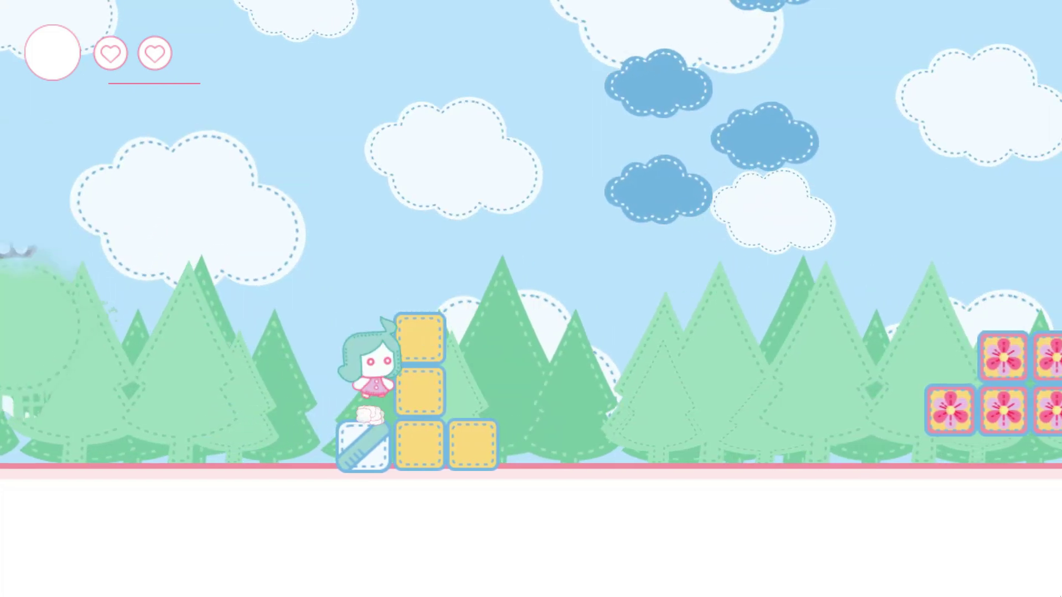
- Run right, leaping onto the higher blocks and over the white monster
key(Right)
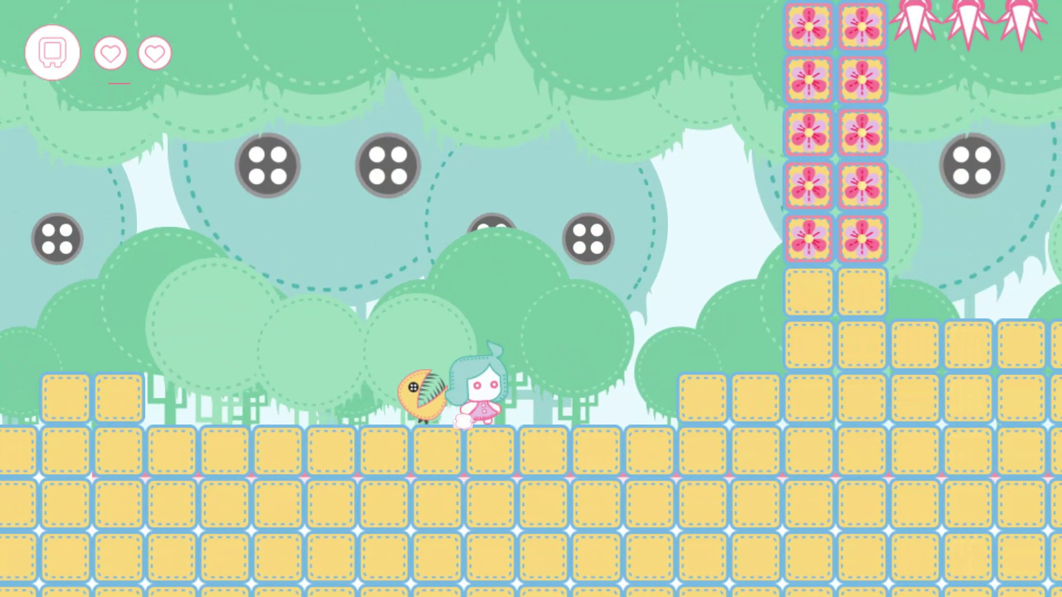
key(space)
key(Right)
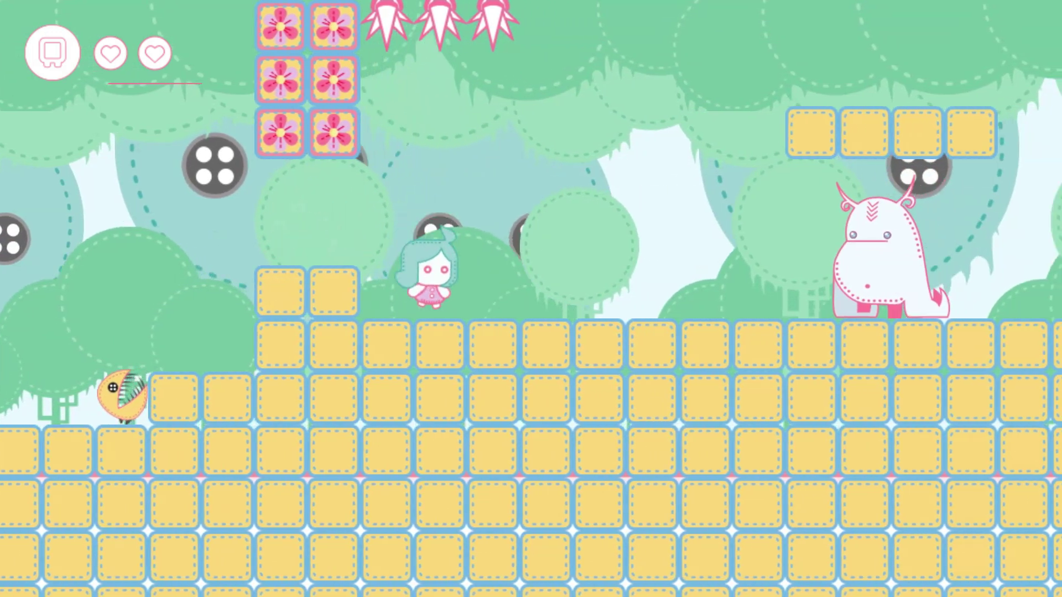
key(space)
key(Right)
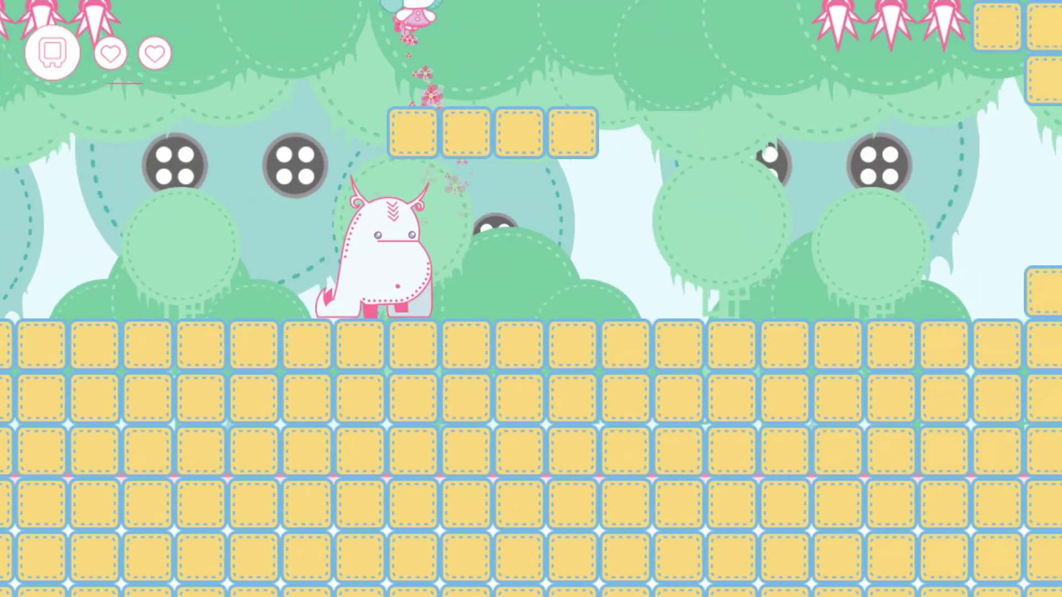
- Glide down past the monster onto the floating platform and grab the heart
key(Right)
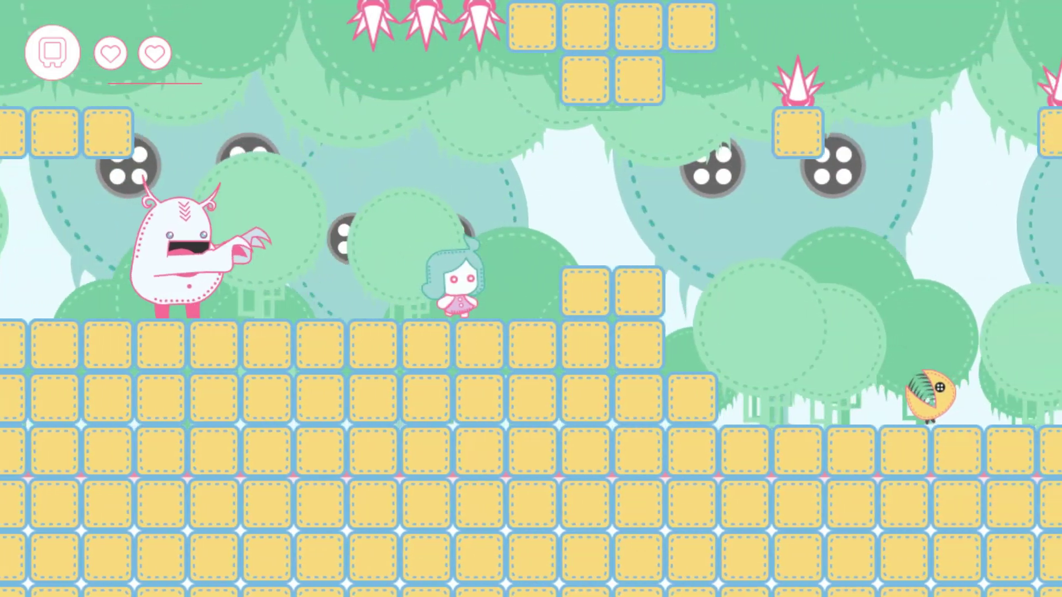
key(Right)
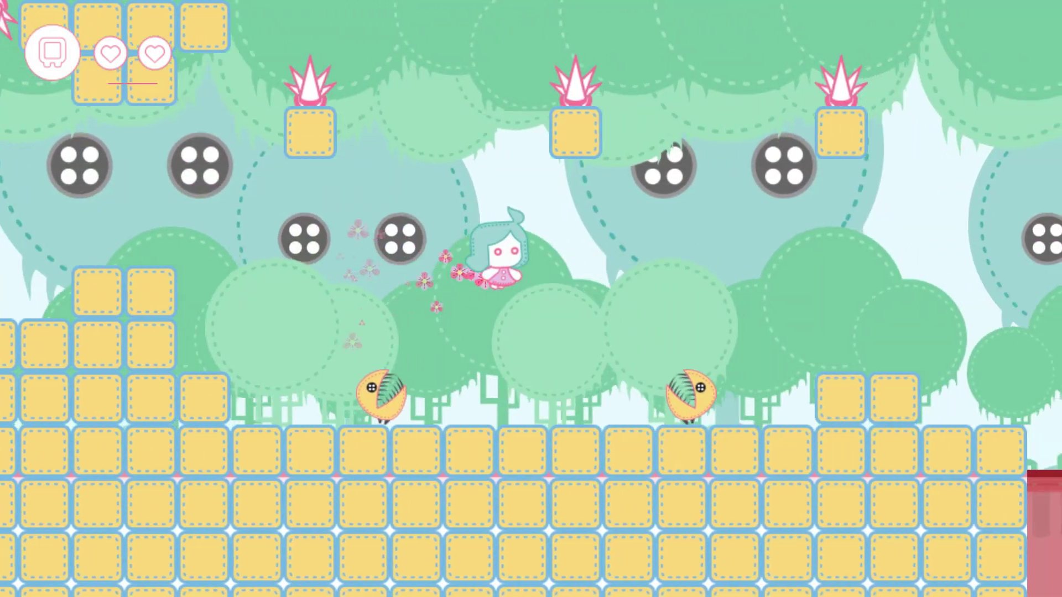
key(Right)
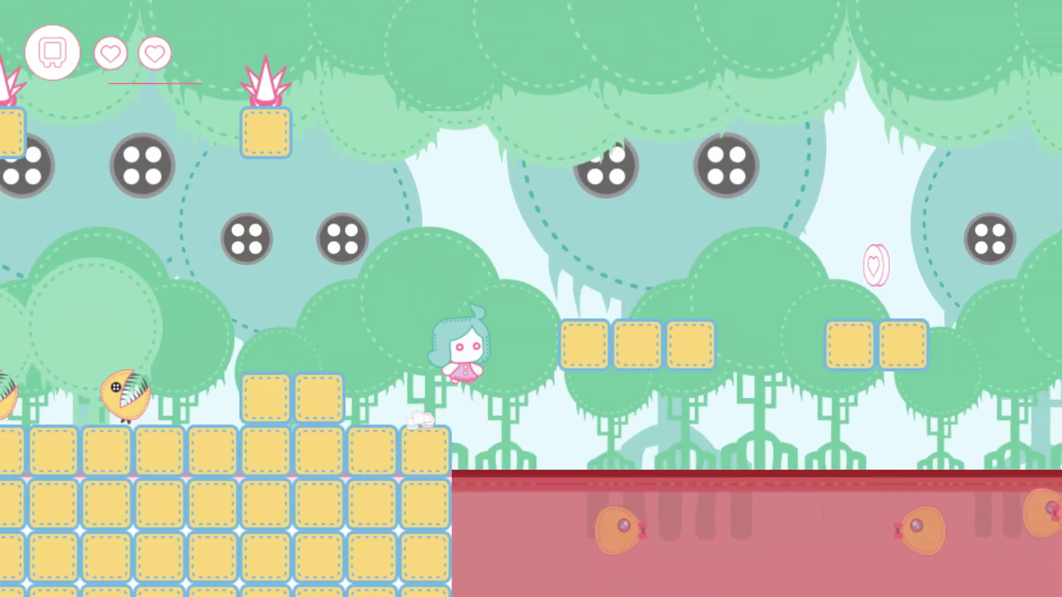
key(Right)
key(space)
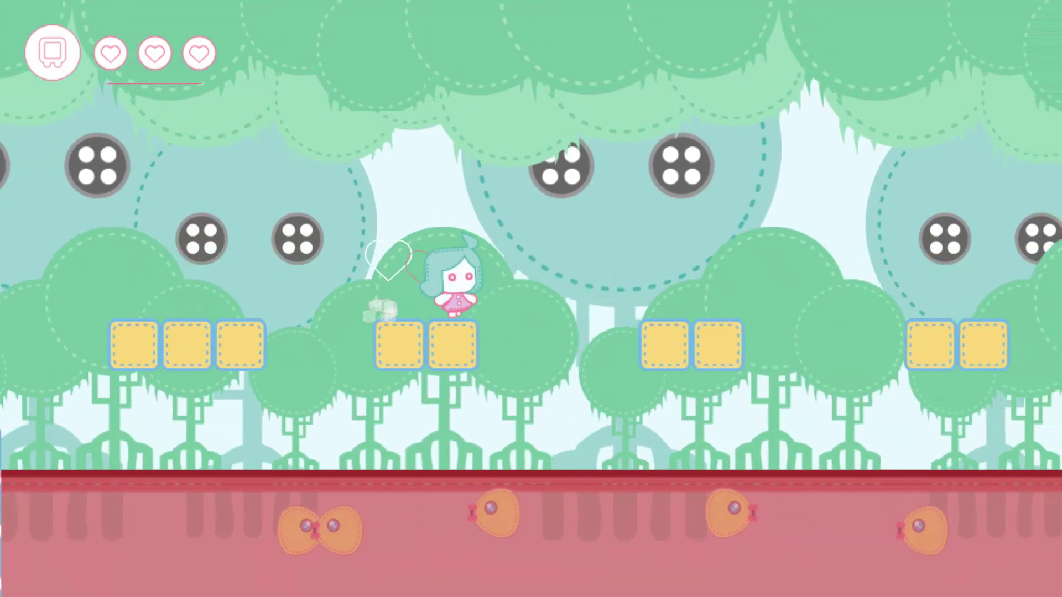